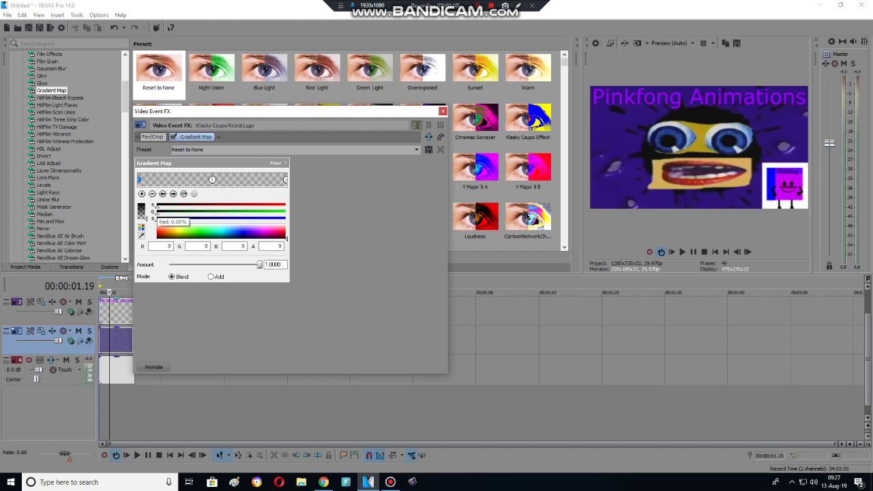
Step: Move the gradient's middle transparent stop toward the start and color the first stop green (0, 255, 0)
left_click_drag(212, 179, 182, 179)
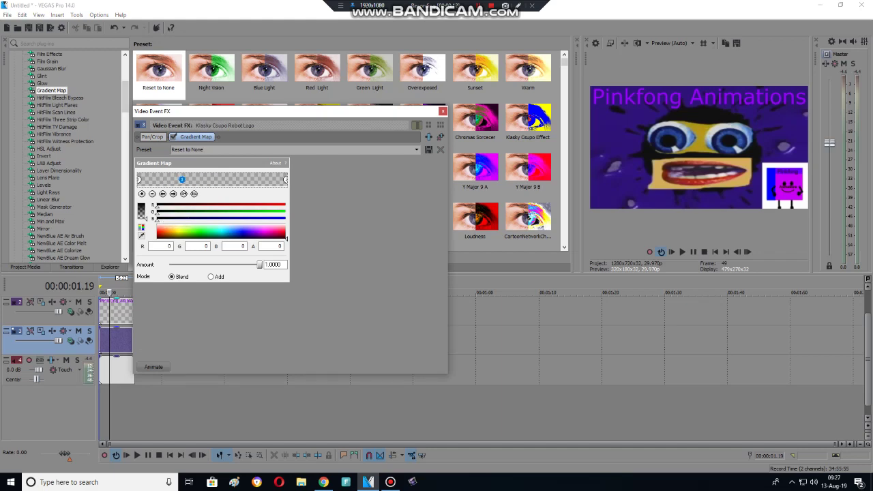
left_click(139, 179)
left_click(192, 232)
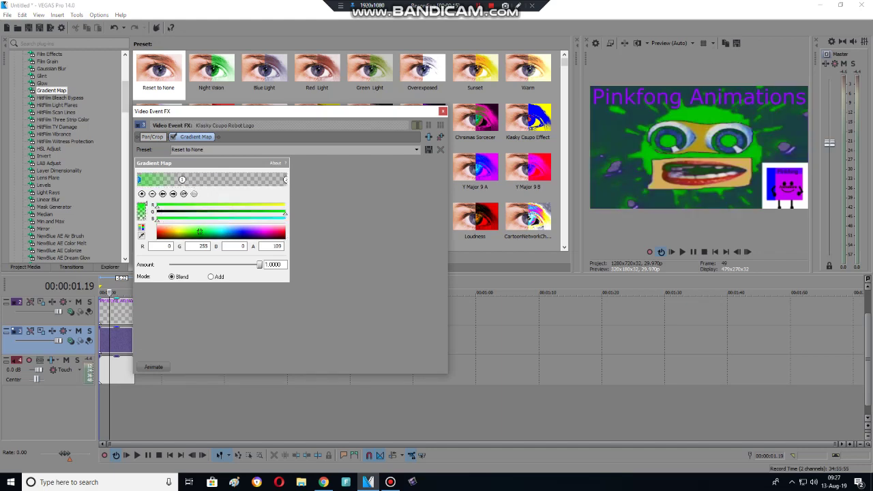
Step: Add an opaque black stop in the gradient's second half and make the end stop opaque white (255, 255, 255)
left_click(285, 180)
mouse_move(286, 180)
left_mouse_down()
mouse_move(215, 179)
mouse_move(285, 179)
left_mouse_up()
left_click(286, 238)
left_click(247, 179)
left_click(285, 223)
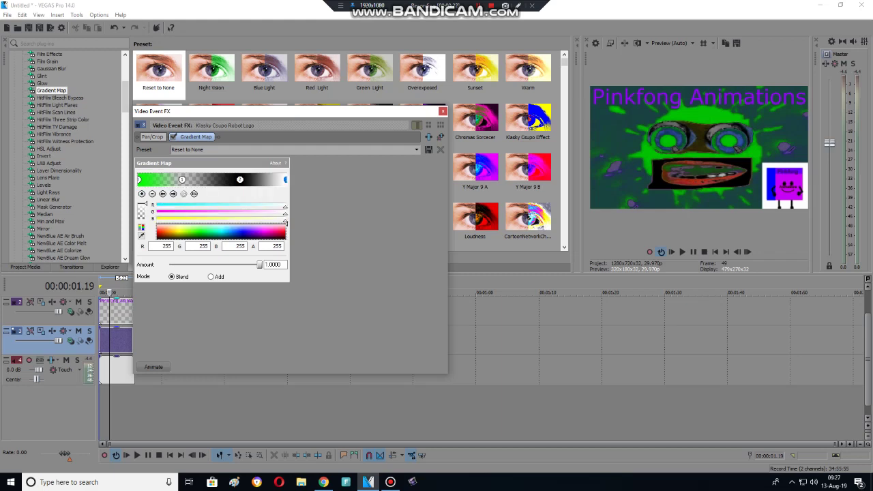
Step: Move the two middle gradient stops slightly closer together and color the end stop cyan (0, 255, 255)
left_click(286, 238)
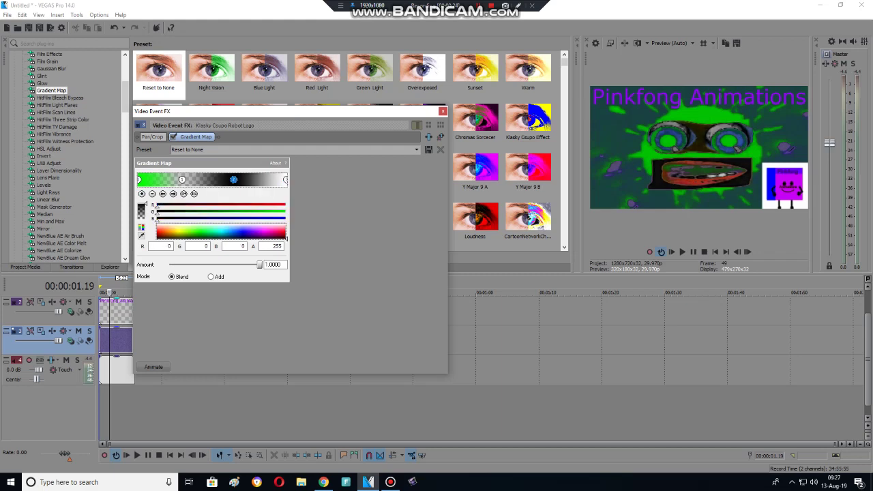
mouse_move(181, 179)
left_mouse_down()
mouse_move(217, 179)
mouse_move(186, 179)
left_mouse_up()
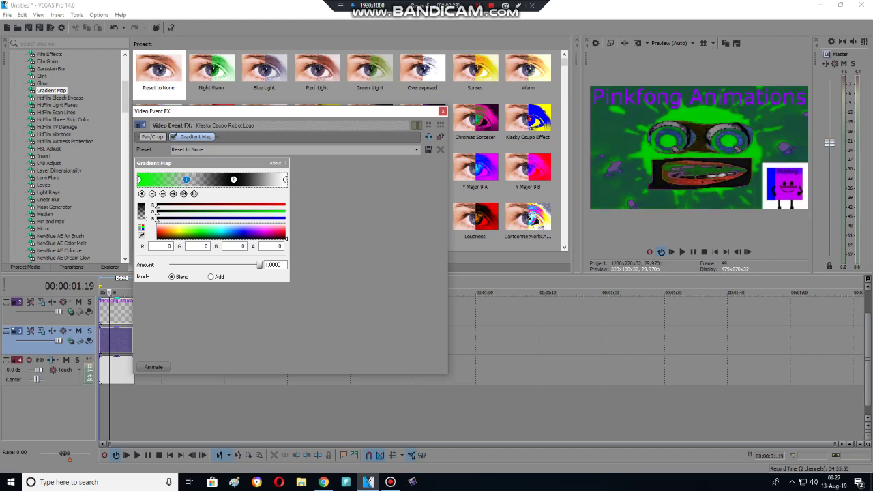
left_click(285, 179)
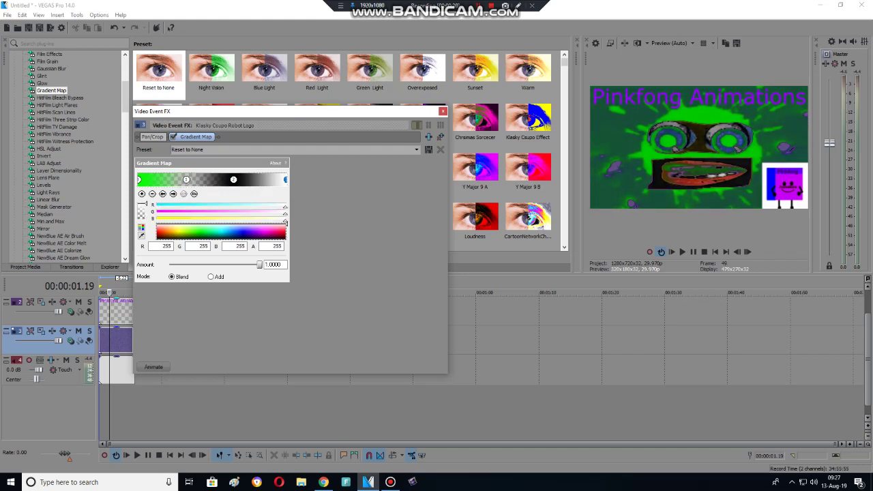
left_click(221, 231)
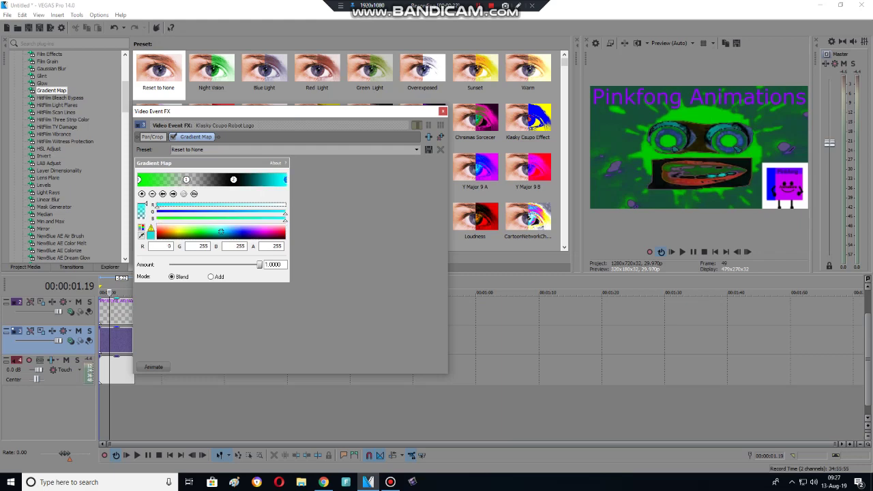
Step: Save the Gradient Map settings as a preset named "Gummyup v4"
left_click(293, 149)
type("gl")
type("mmyup v4")
Step: Try HSL Adjust's Invert Color preset ahead of the Gradient Map with saturation 2.000 and hue 0.230, and remove it
left_click(49, 148)
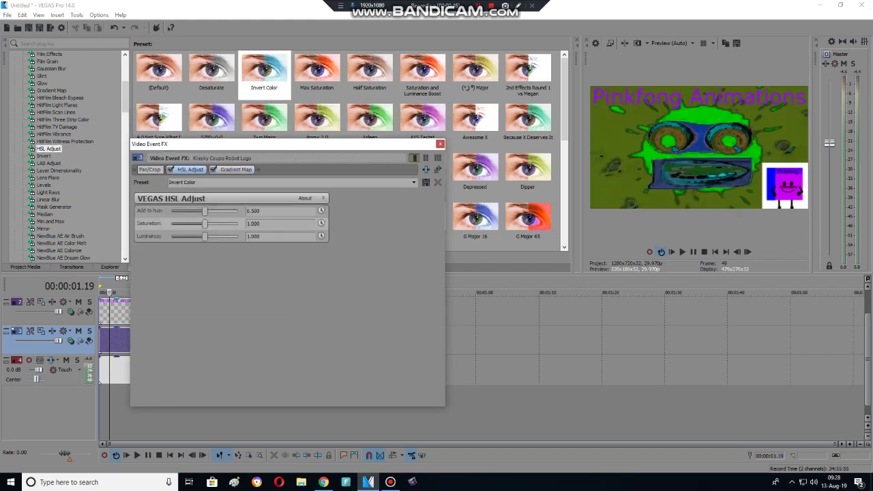
left_click_drag(204, 223, 189, 211)
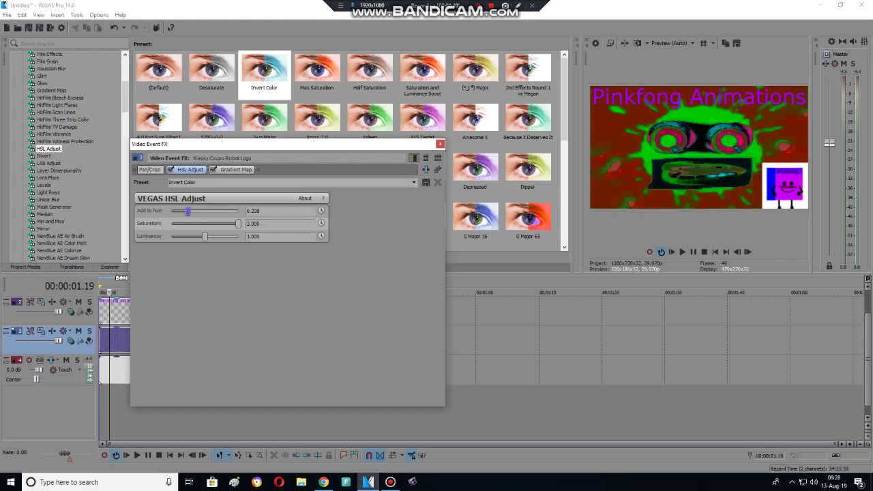
left_click(437, 169)
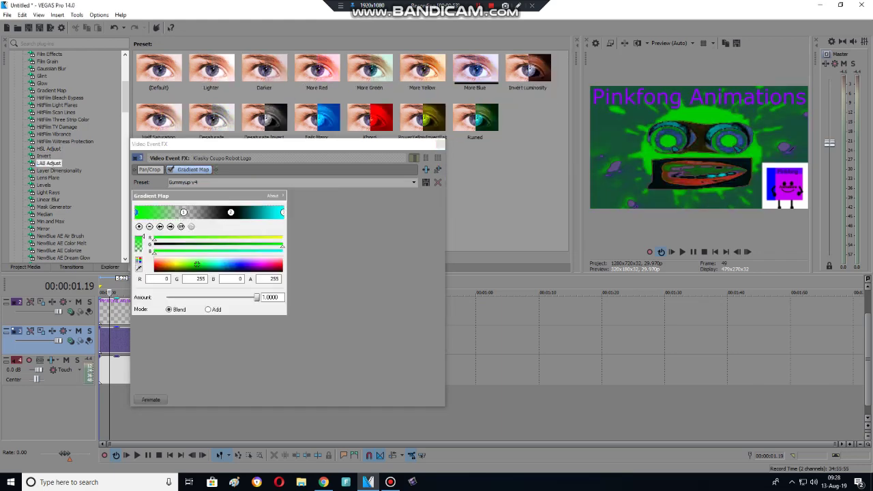
Step: Try LAB Adjust's Invert Luminosity preset ahead of the Gradient Map, and remove it from the chain
double_click(528, 68)
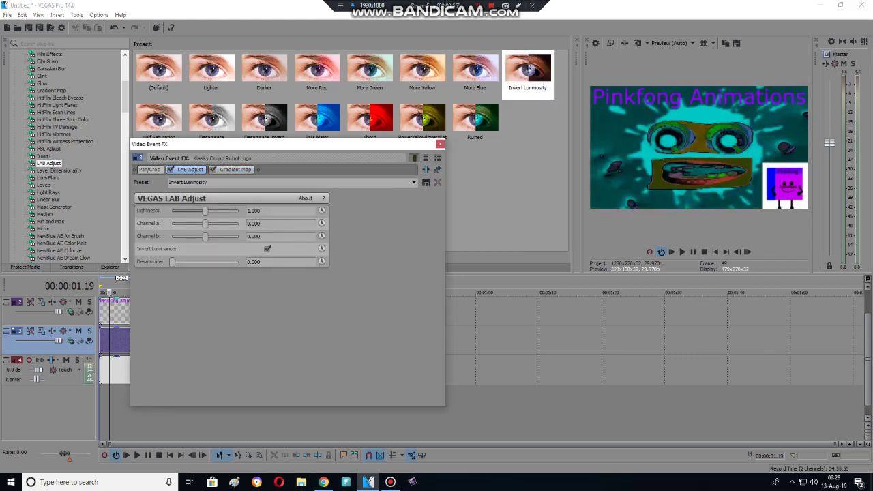
scroll(69, 157, "down", 7)
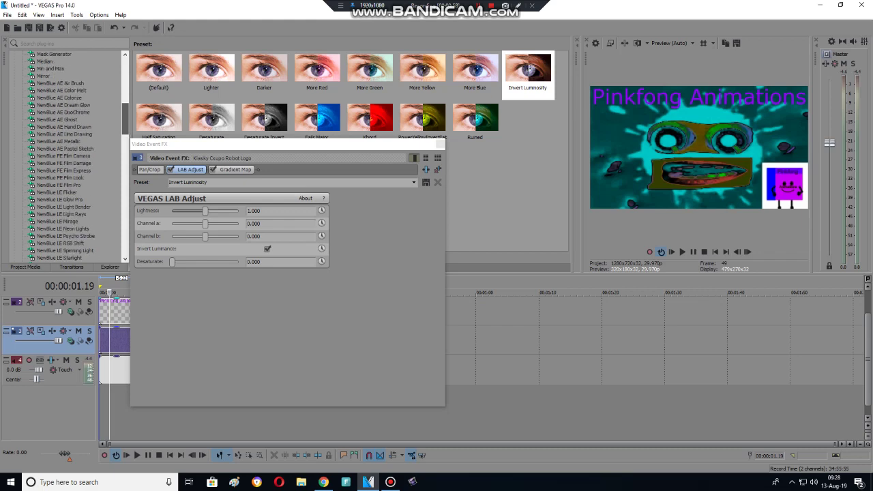
scroll(68, 157, "down", 1)
left_click(437, 169)
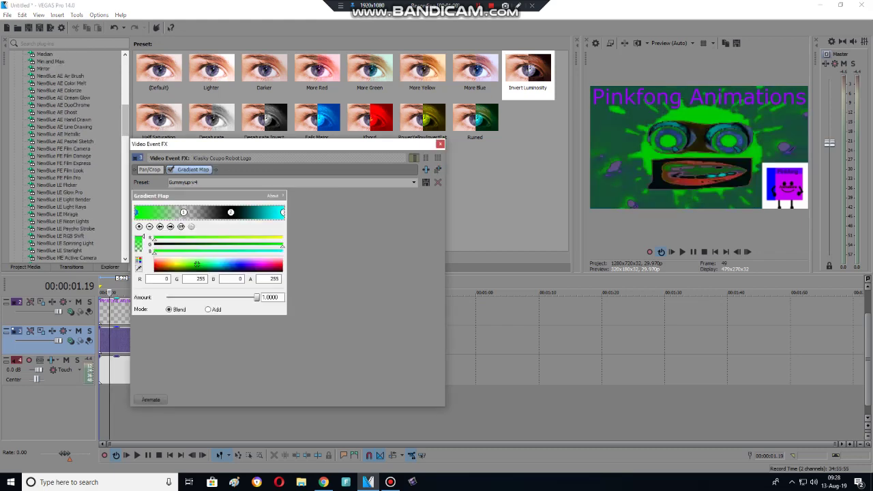
Step: Add Color Corrector (Secondary) with the Invert Color preset ahead of the Gradient Map and set its saturation to 1.0
scroll(68, 148, "up", 15)
left_click(69, 148)
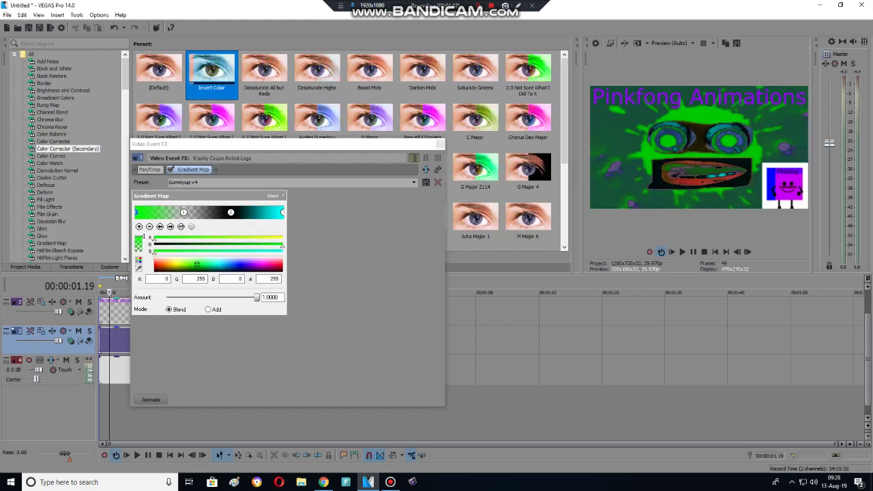
left_click_drag(211, 72, 240, 247)
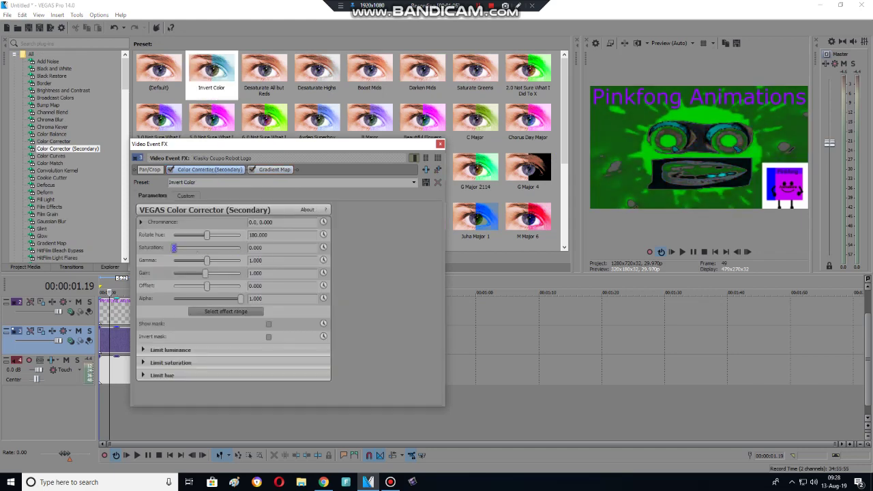
left_click(255, 247)
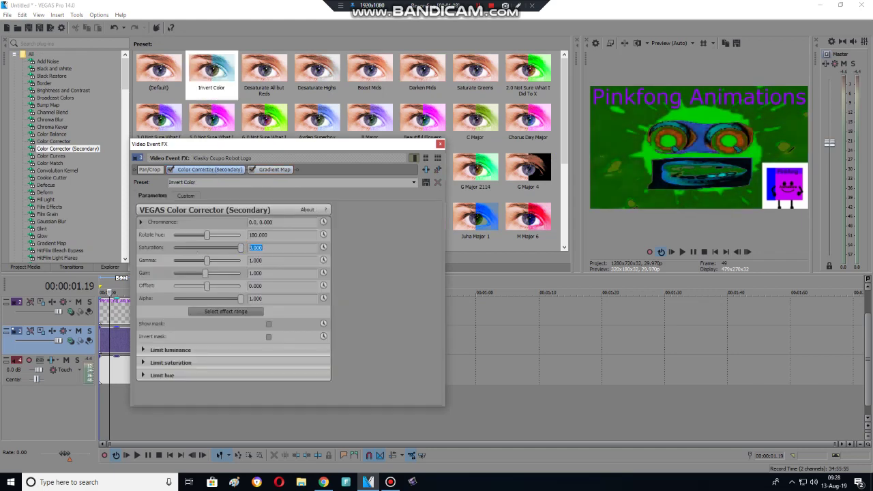
type("1.0")
key("Return")
Step: Try LAB Adjust's Invert Luminosity preset after the Gradient Map, and remove it from the chain
left_click_drag(125, 73, 125, 103)
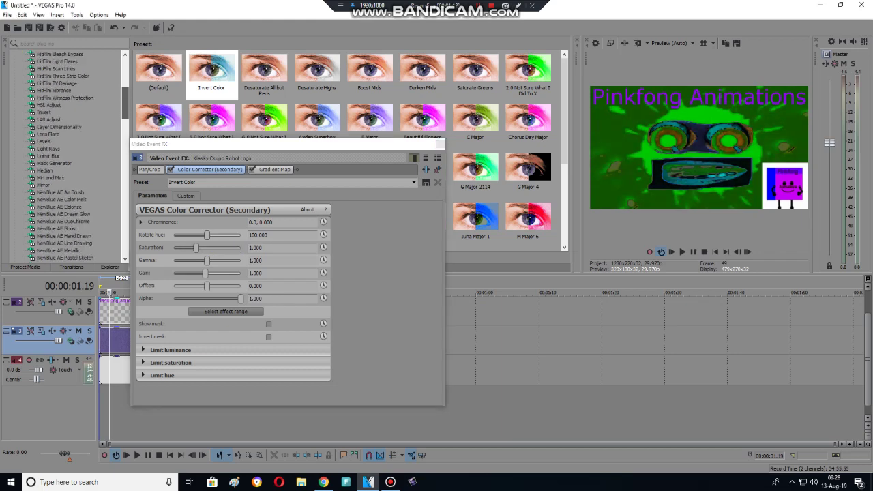
left_click(49, 119)
double_click(527, 71)
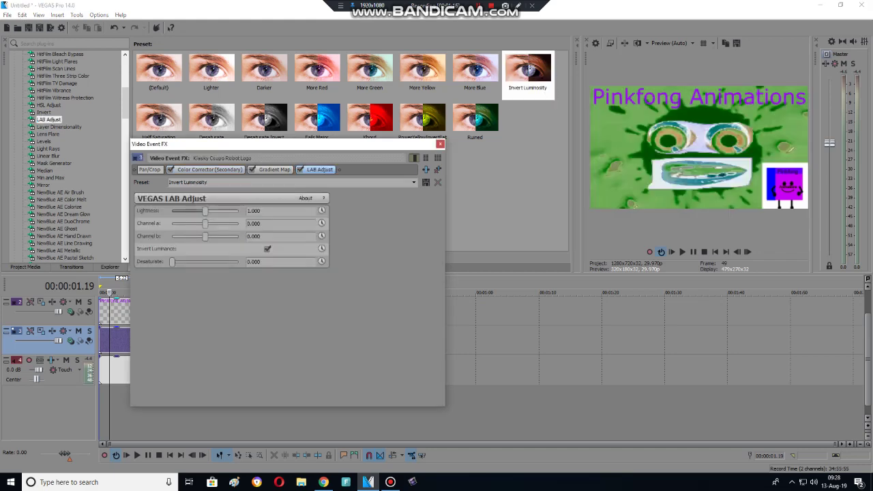
left_click(438, 169)
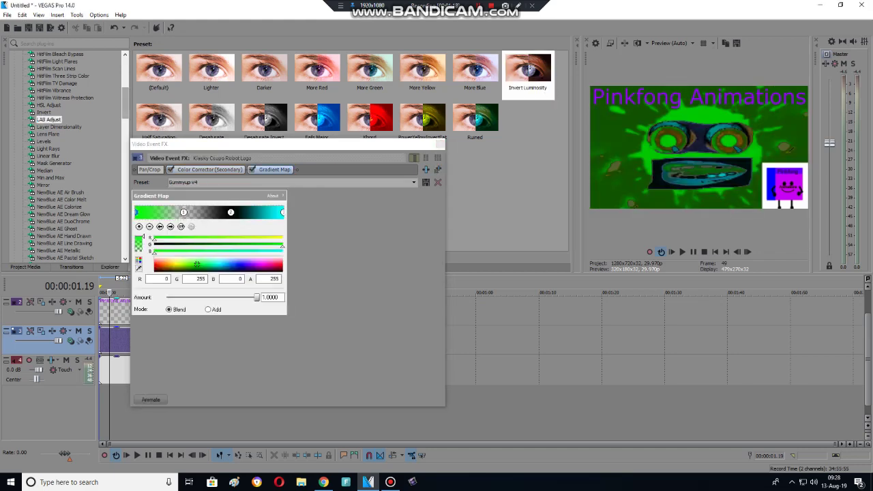
Step: Remove Color Corrector (Secondary) from the event's effect chain
scroll(68, 150, "down", 1)
left_click(209, 169)
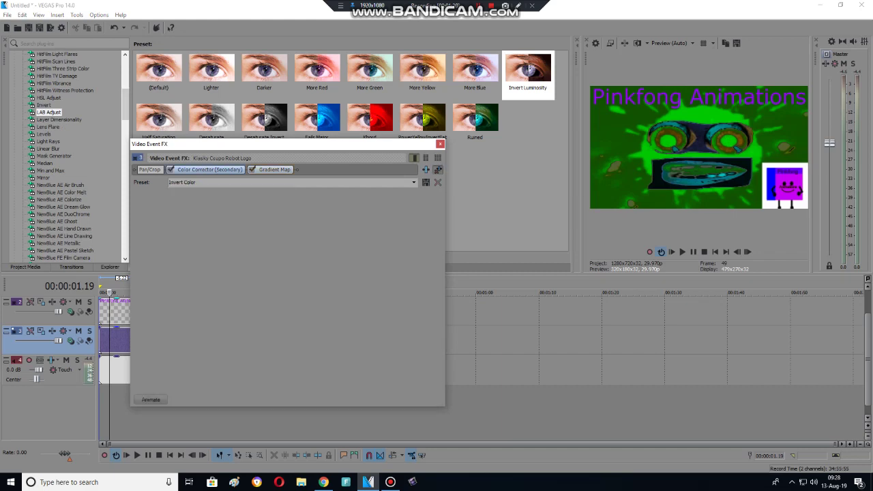
left_click(438, 169)
Step: Browse the NewBlue effects, try the Pastels preset of NewBlue V1 Video Tuneup, and remove it
scroll(68, 157, "down", 8)
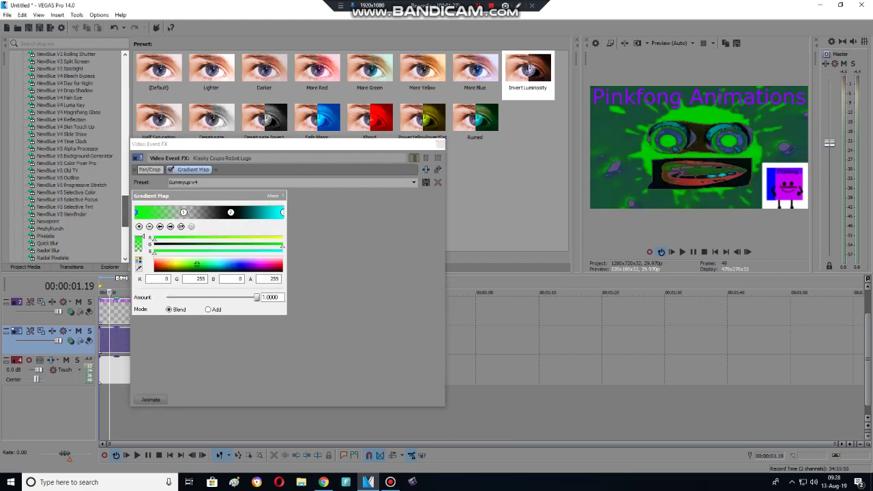
left_click(58, 170)
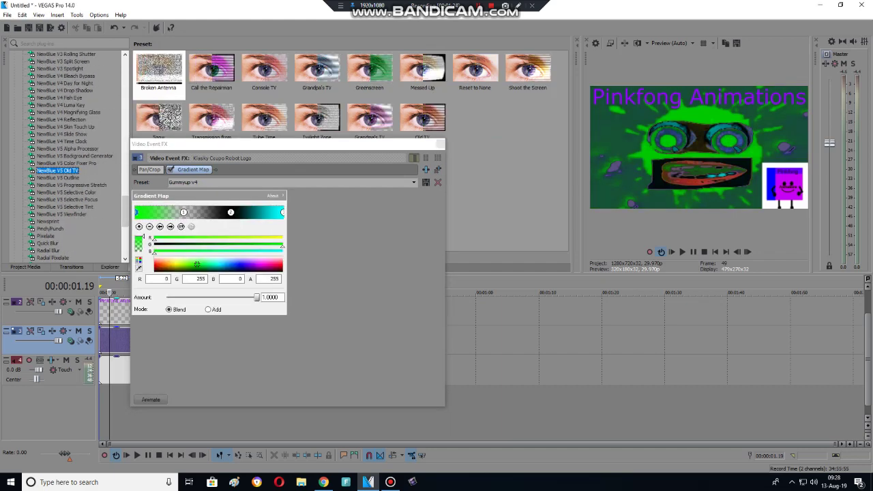
scroll(69, 157, "up", 6)
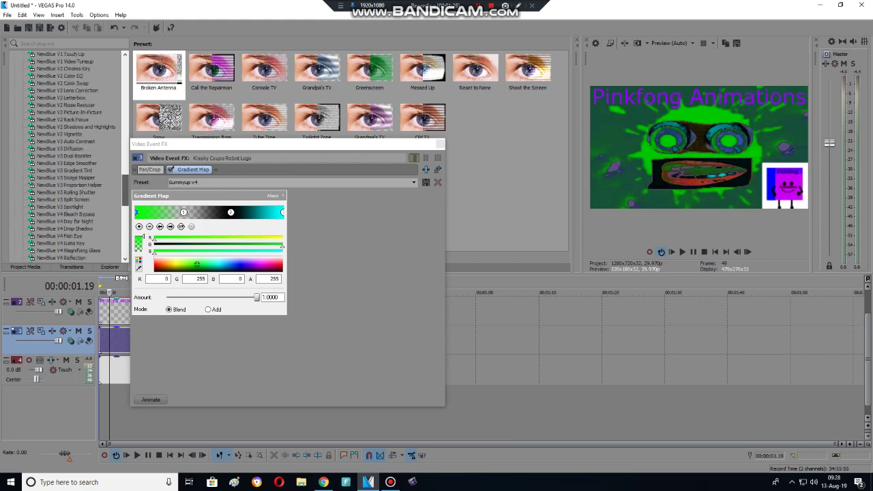
scroll(68, 157, "up", 2)
left_click(66, 98)
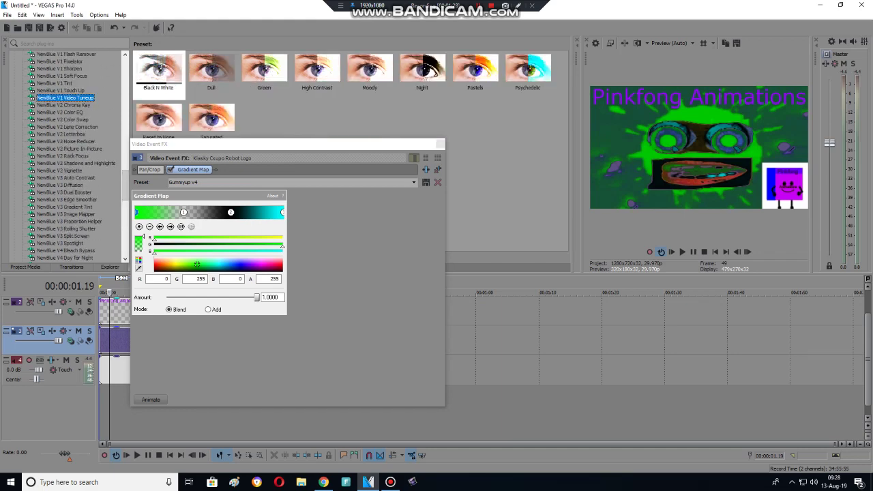
double_click(475, 68)
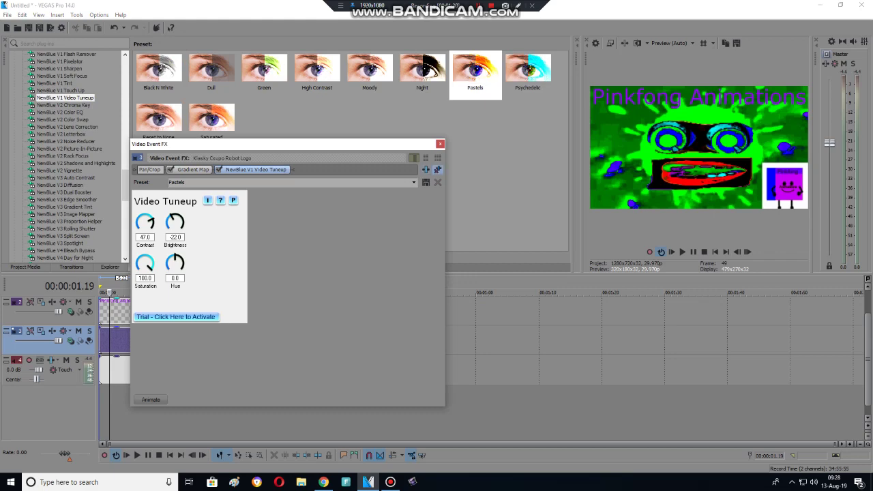
left_click(437, 169)
Step: Add the Psychedelic preset of NewBlue V1 Video Tuneup ahead of the Gradient Map and compare with the Gradient Map switched off
left_click(528, 72)
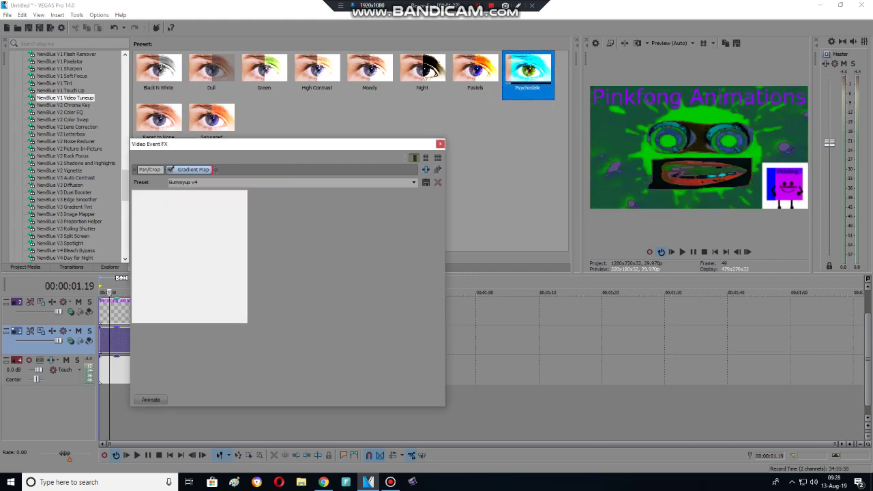
double_click(527, 72)
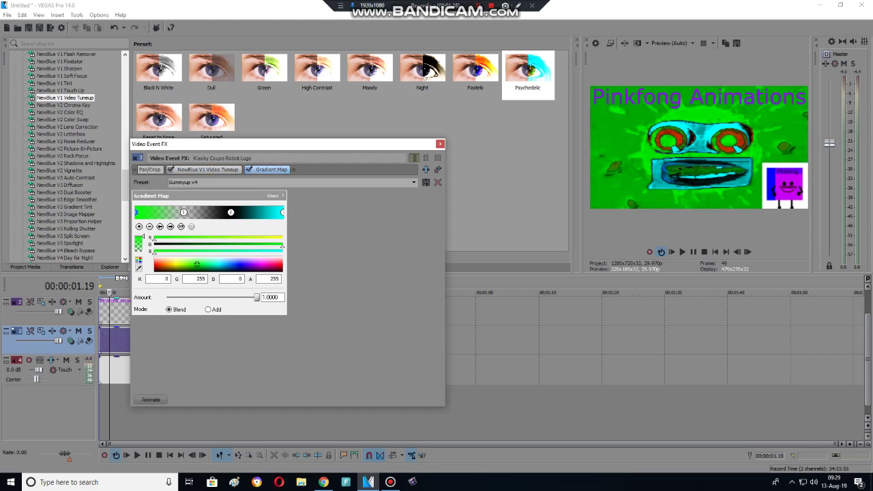
left_click(248, 169)
left_click(249, 169)
Step: Fine-tune the Gradient Map's transparent and black middle stops, bringing them closer together
left_click(283, 271)
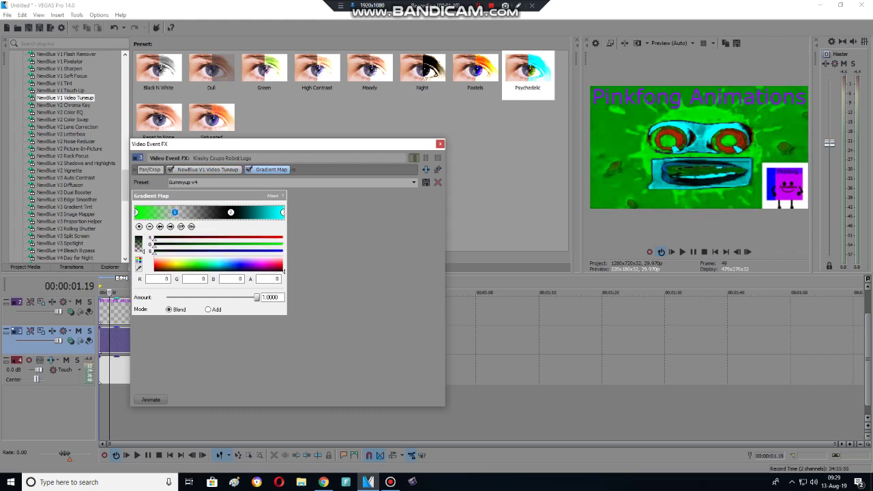
mouse_move(231, 212)
left_mouse_down()
mouse_move(259, 212)
mouse_move(201, 212)
mouse_move(248, 212)
mouse_move(204, 212)
mouse_move(218, 212)
left_mouse_up()
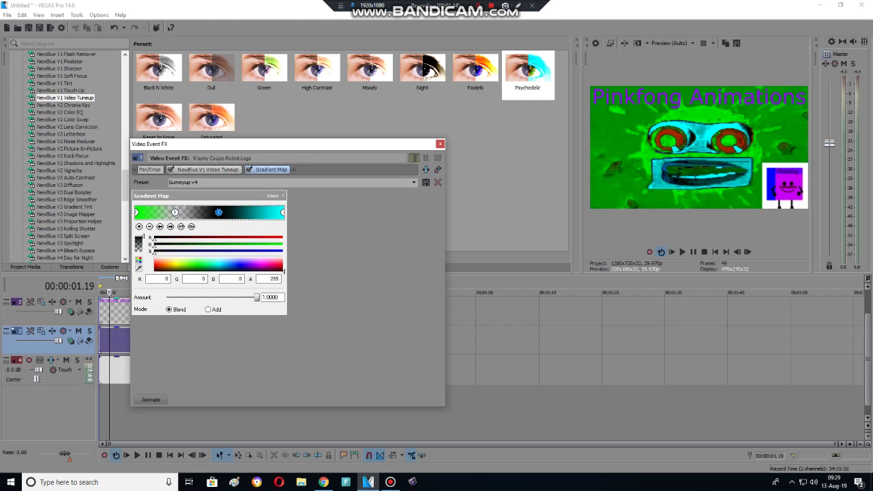
left_click(136, 212)
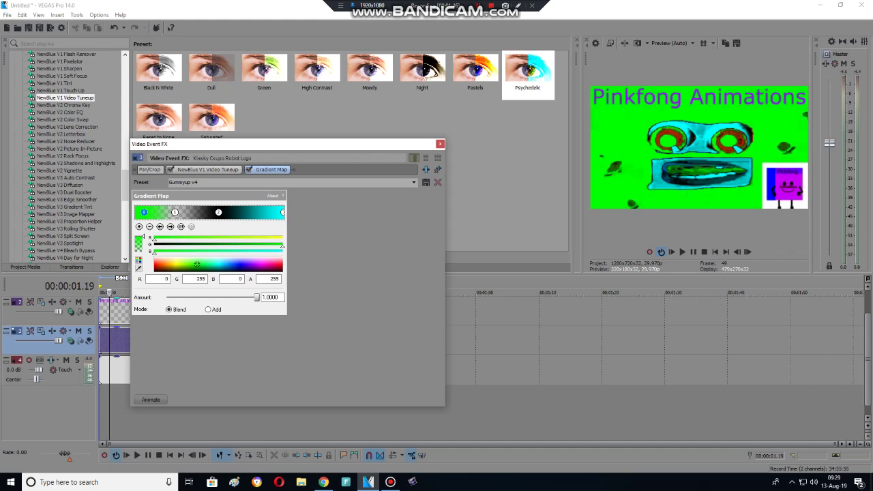
left_click_drag(174, 212, 224, 212)
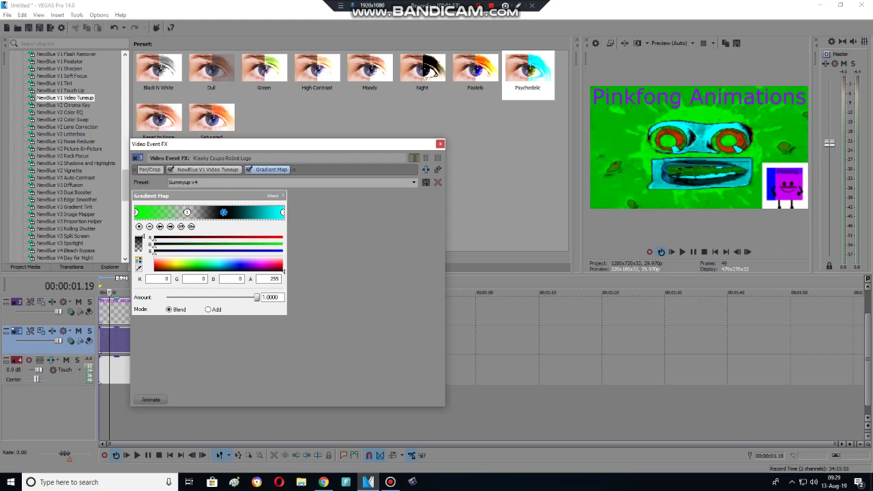
Step: Set the Video Tuneup hue to -50 and save its settings as a preset named "Gummyup v4"
left_click(204, 169)
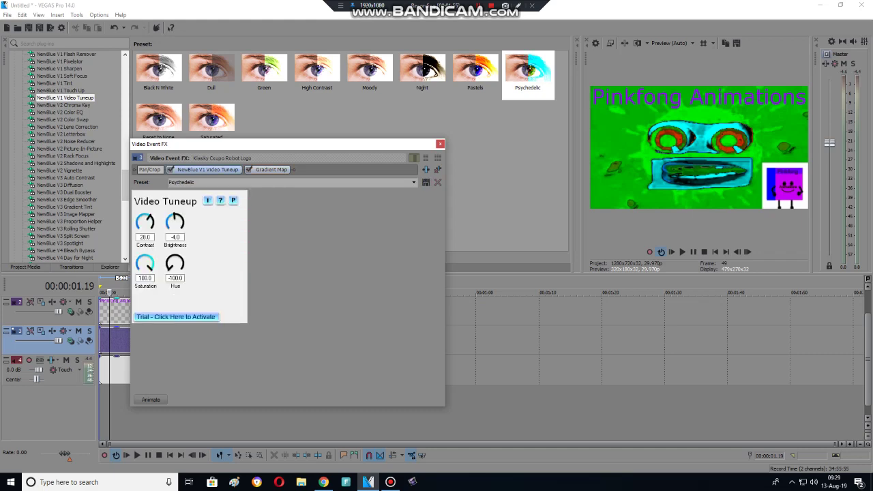
left_click_drag(175, 263, 174, 246)
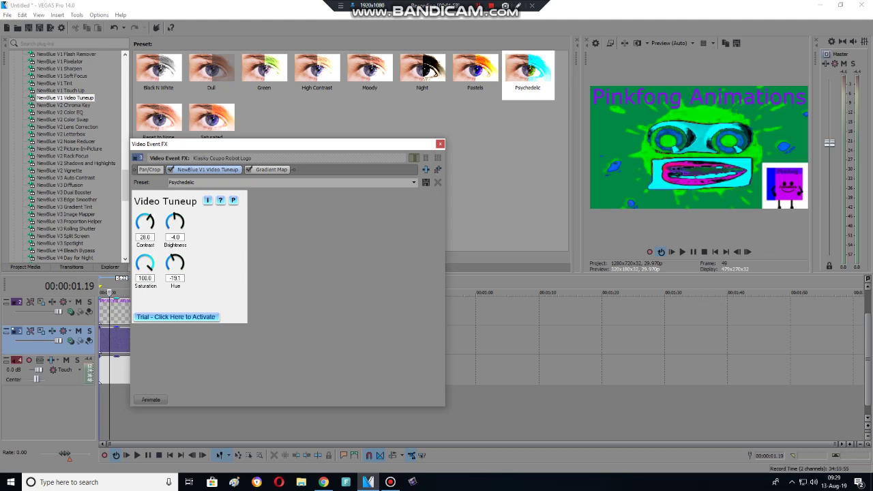
left_click(174, 277)
type("-50")
key("Return")
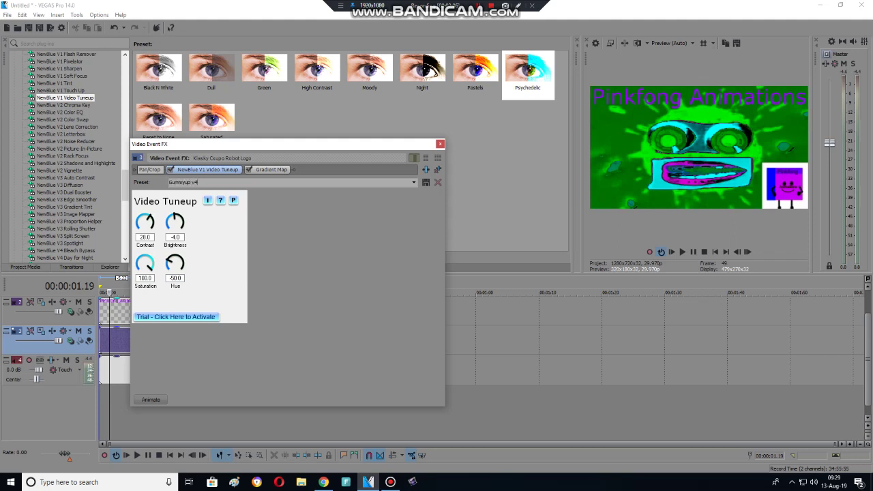
type("Gummyup v4")
Step: Add the Fun House preset of NewBlue ME Wiggle to the Klasky Csupo Robot Logo clip after the Gradient Map
left_click_drag(124, 184, 125, 205)
scroll(82, 157, "down", 2)
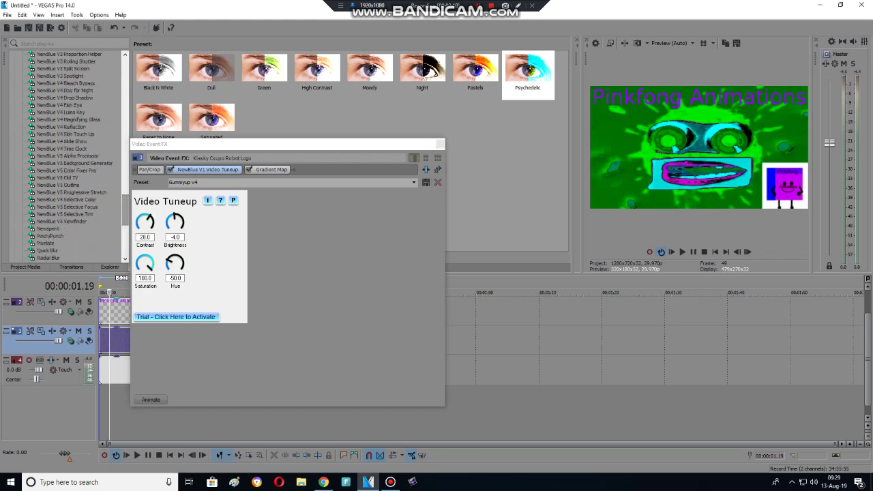
scroll(82, 157, "up", 8)
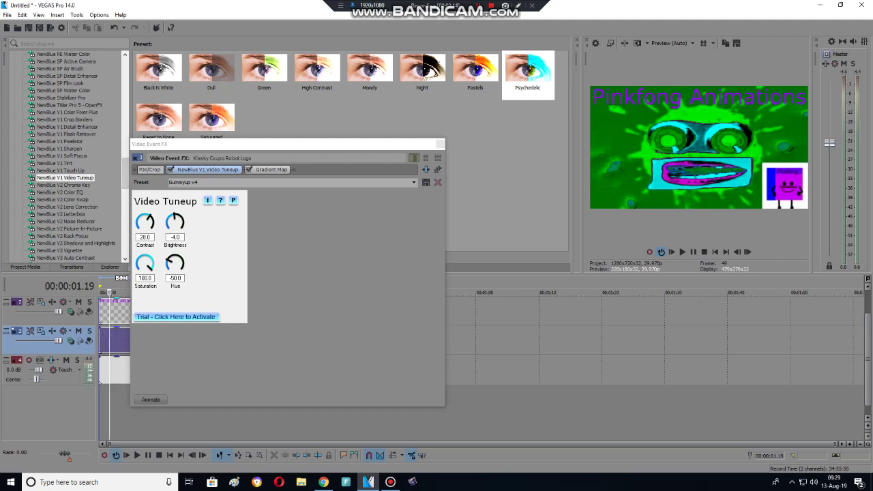
left_click(60, 68)
key("Up")
scroll(79, 155, "up", 6)
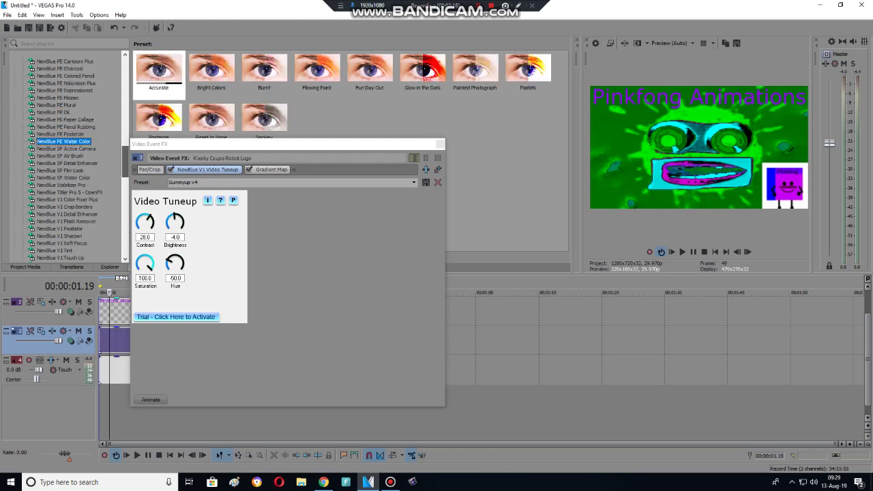
left_click(58, 97)
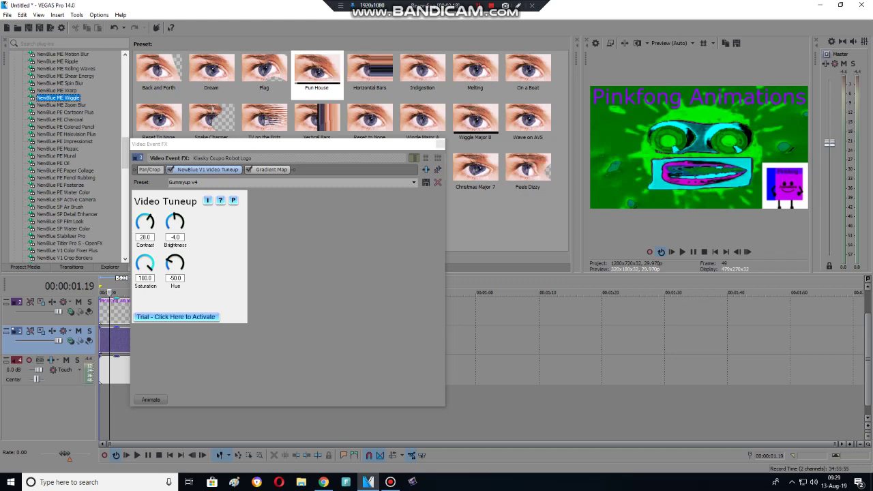
double_click(316, 70)
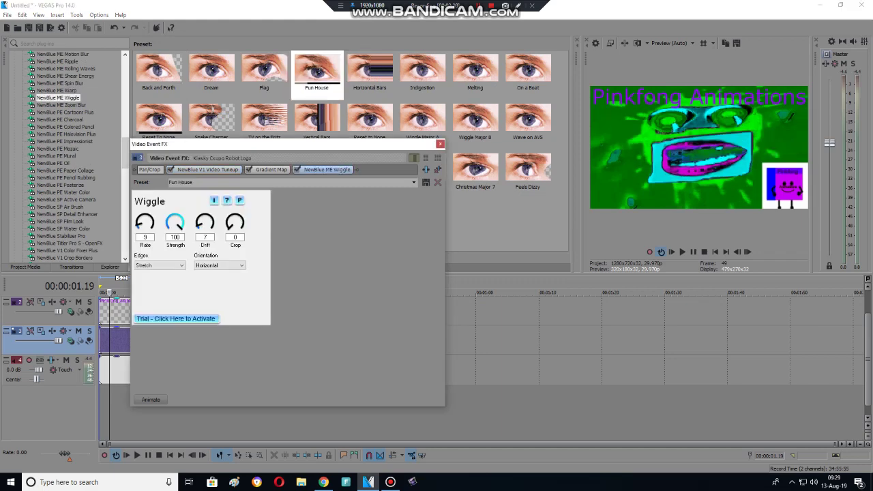
Step: Bring up the Mirror effect's presets for viewing and close the clip's video effects window
scroll(79, 157, "up", 15)
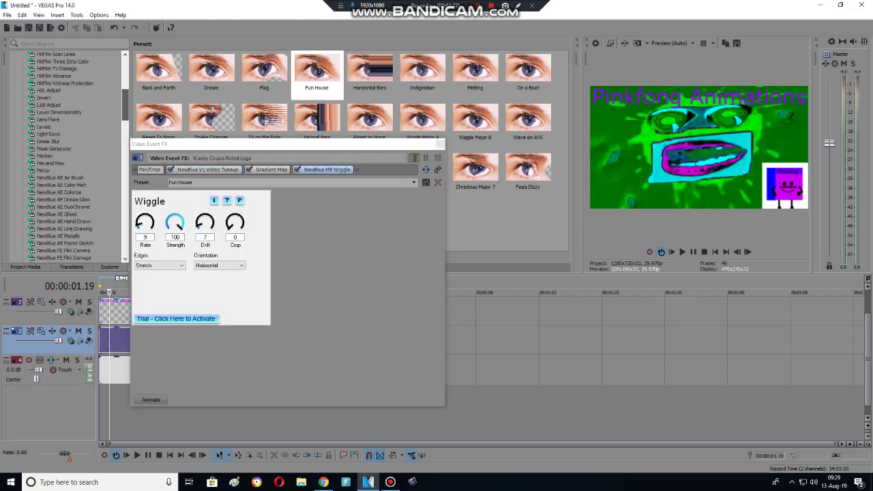
left_click(43, 169)
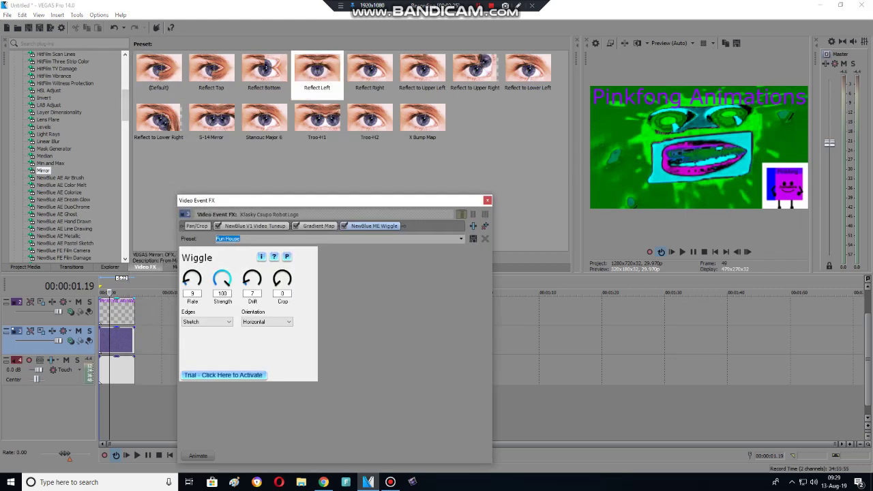
left_click_drag(239, 199, 167, 120)
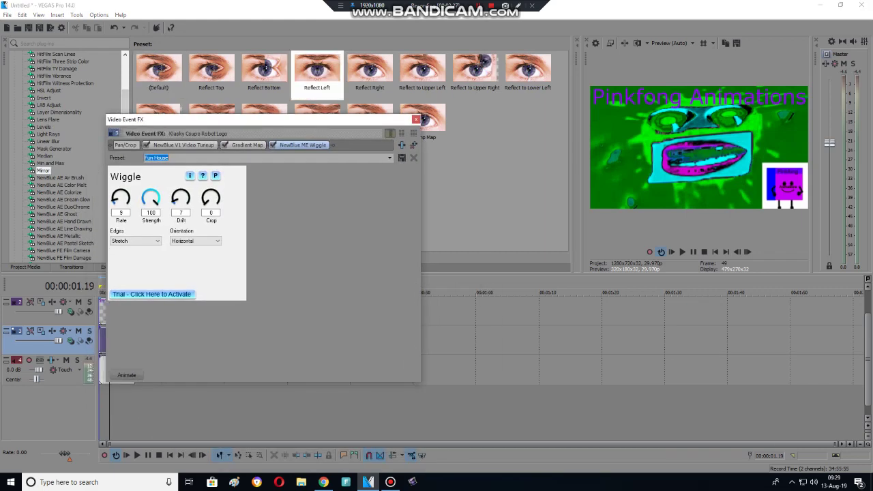
left_click(415, 120)
Step: Build a non-real-time effect chain of Bitcrusher and tb_grumblebum on the clip's audio, discarding a trial ExpressFX Chorus
right_click(117, 368)
left_click(163, 138)
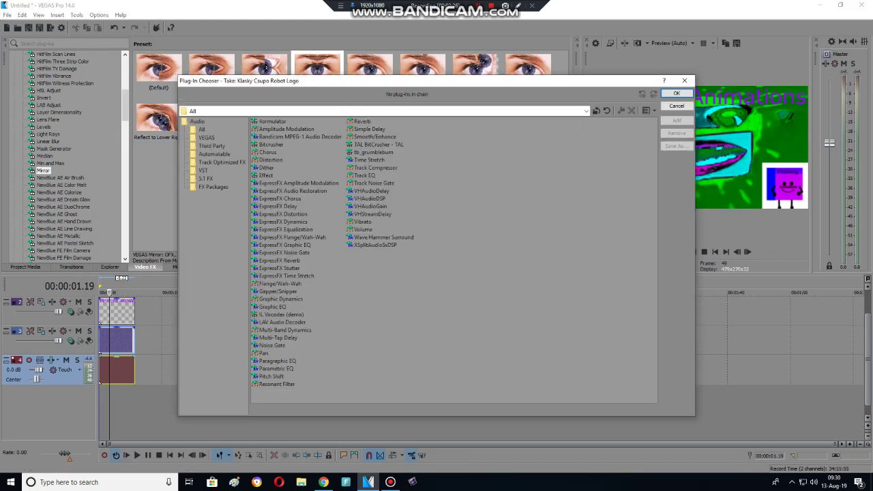
double_click(279, 198)
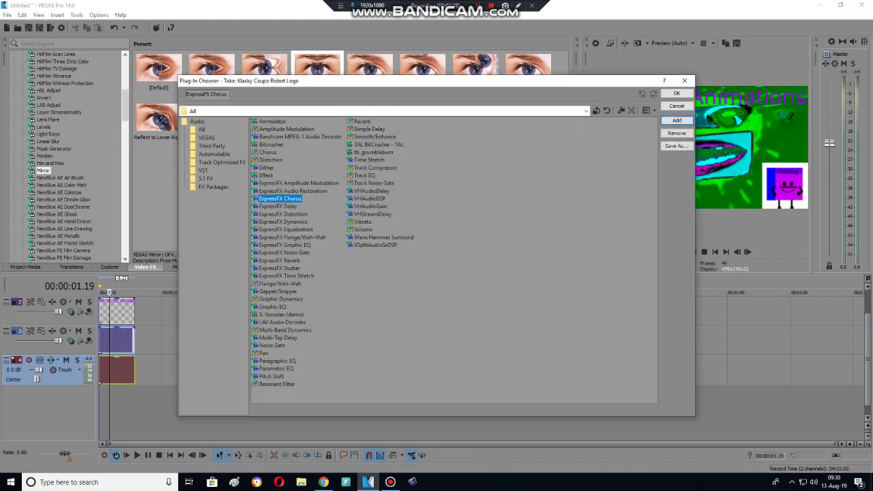
left_click(677, 133)
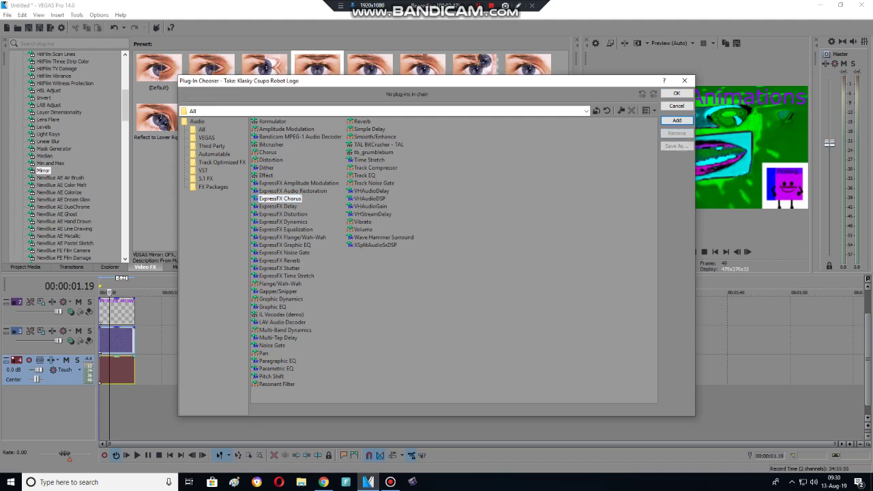
double_click(271, 145)
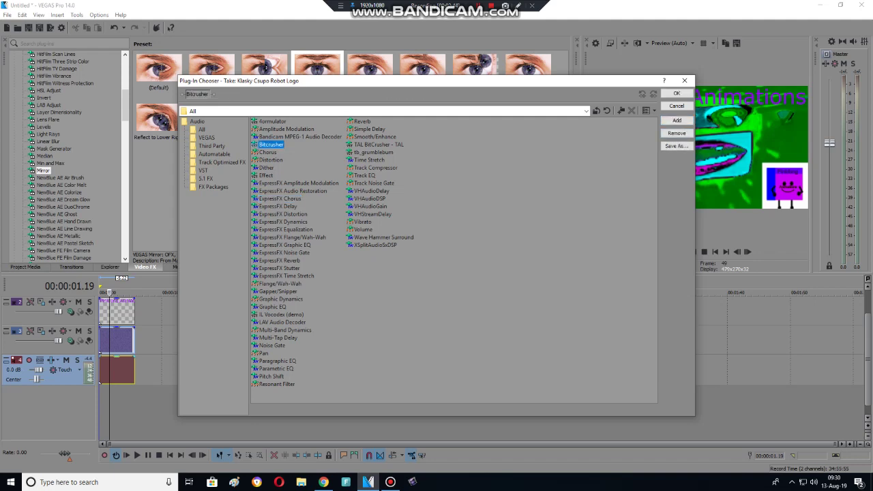
double_click(373, 152)
key("Return")
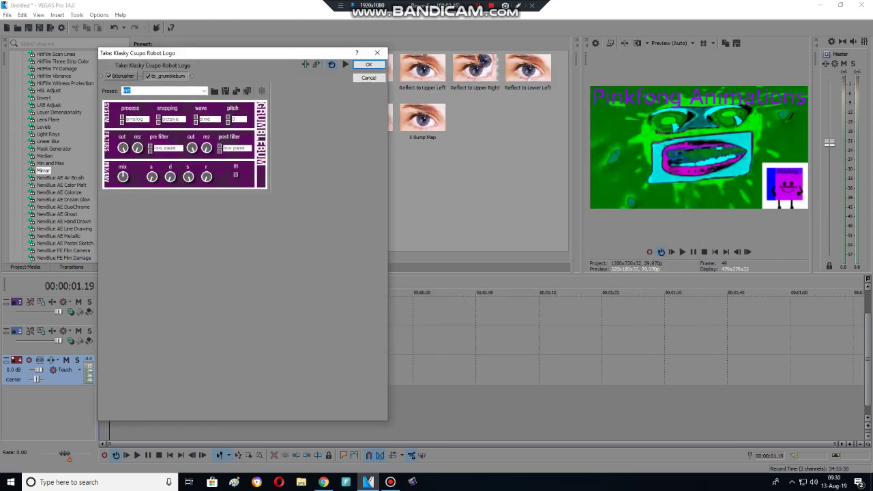
Step: Set the Bitcrusher drive to 24.0 dB and downsampling to 40, testing the plug-in order while previewing the audio
left_click_drag(114, 174, 186, 174)
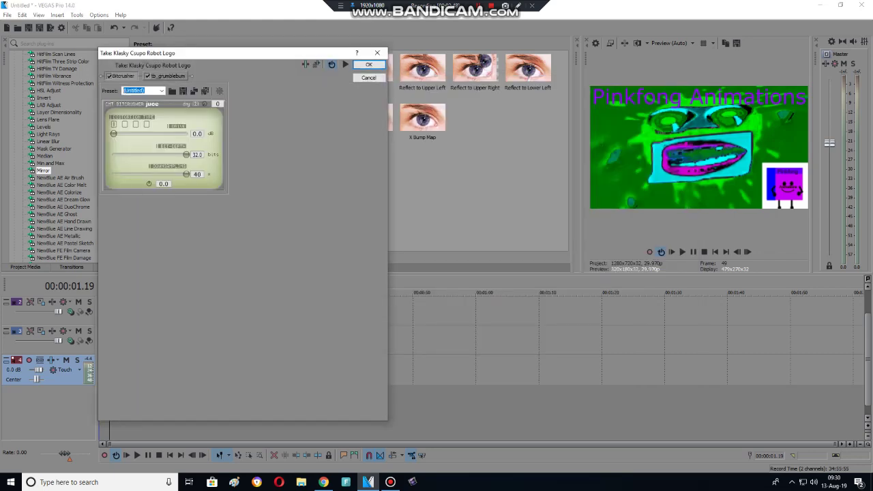
left_click(345, 64)
left_click_drag(123, 75, 174, 75)
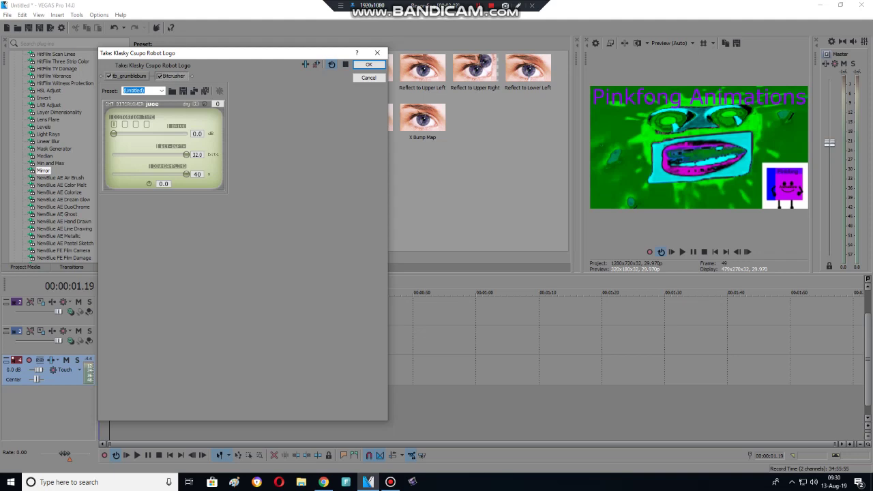
left_click_drag(130, 75, 178, 76)
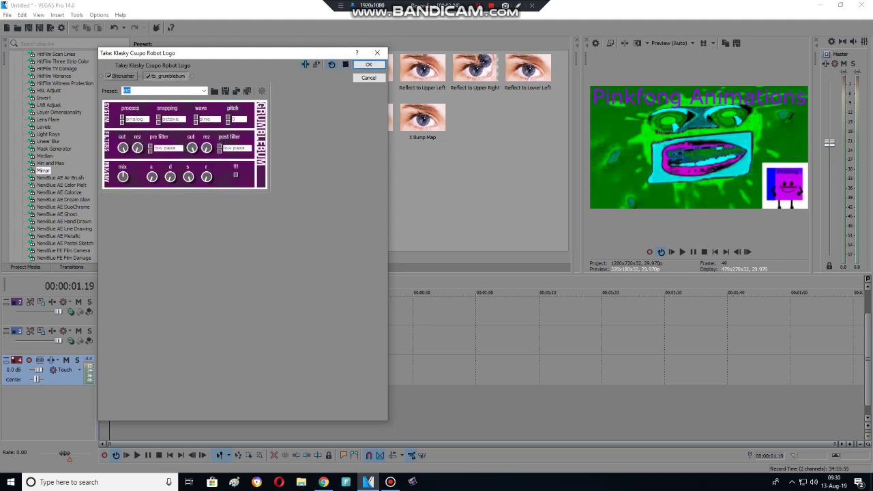
left_click(122, 76)
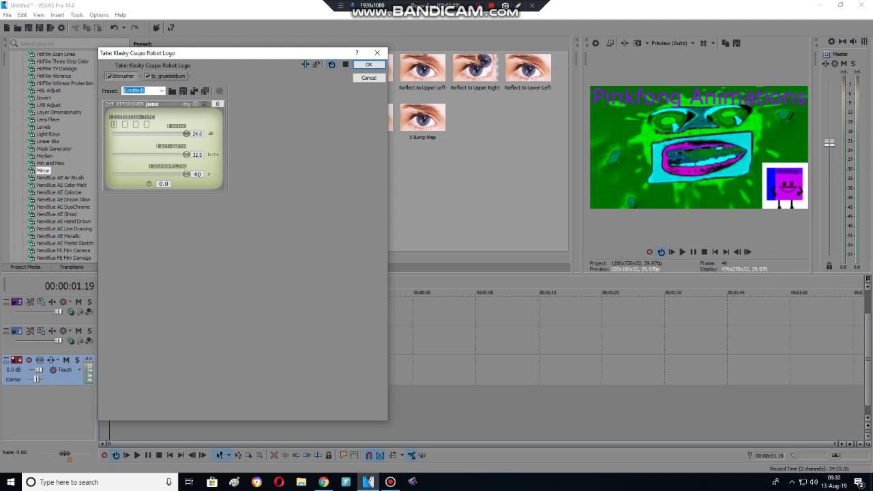
Step: Render the audio effects to Klasky Csupo Robot Logo Take 3.wav as 44,100 Hz, 16 Bit, Stereo, PCM and play the result
left_click(368, 64)
key("Return")
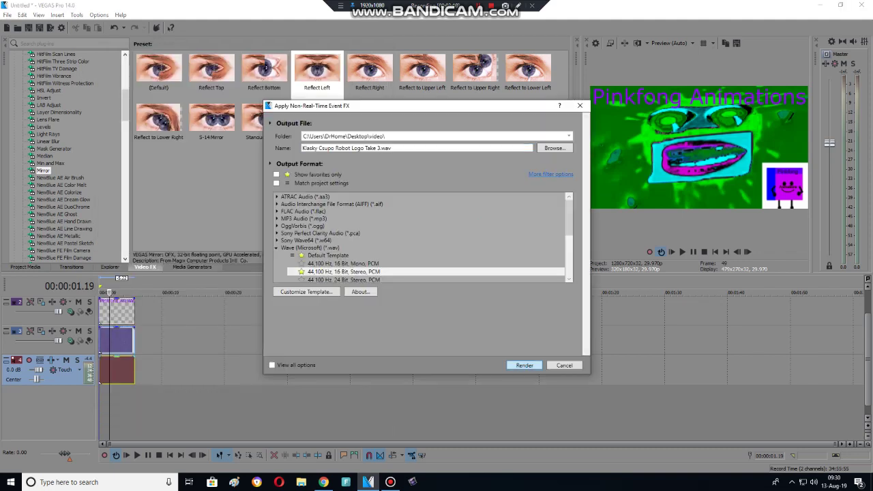
key("space")
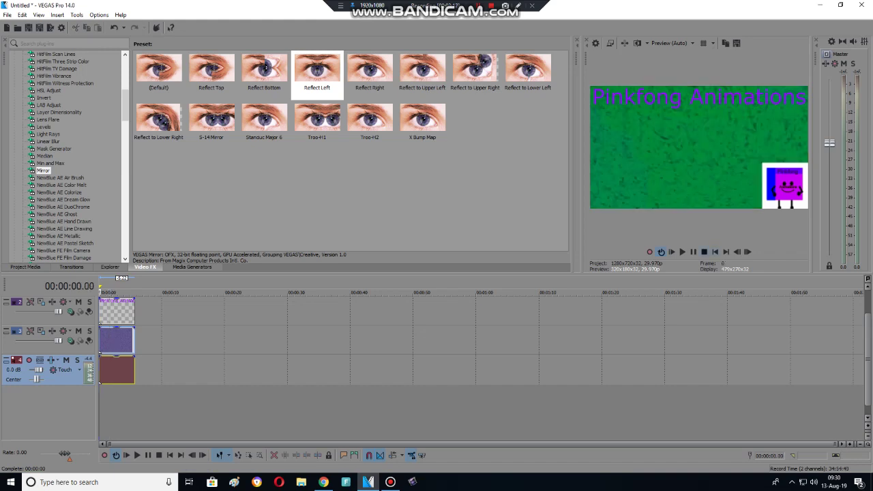
left_click(682, 252)
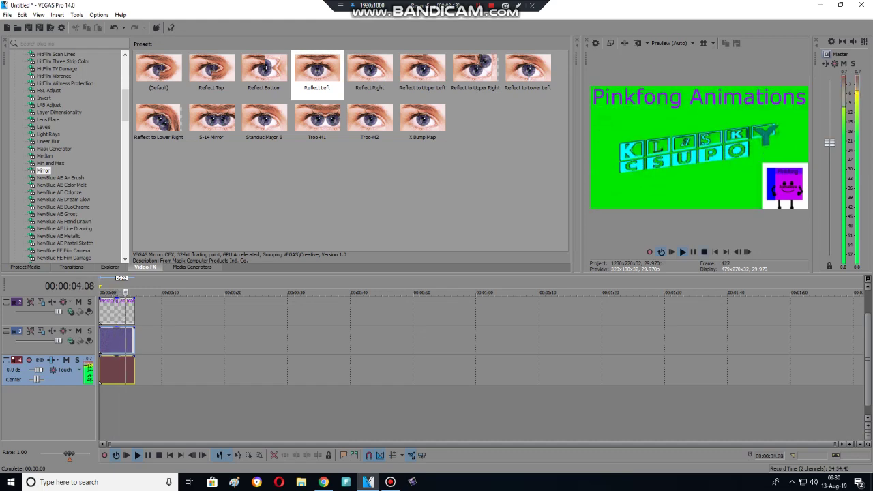
left_click(704, 252)
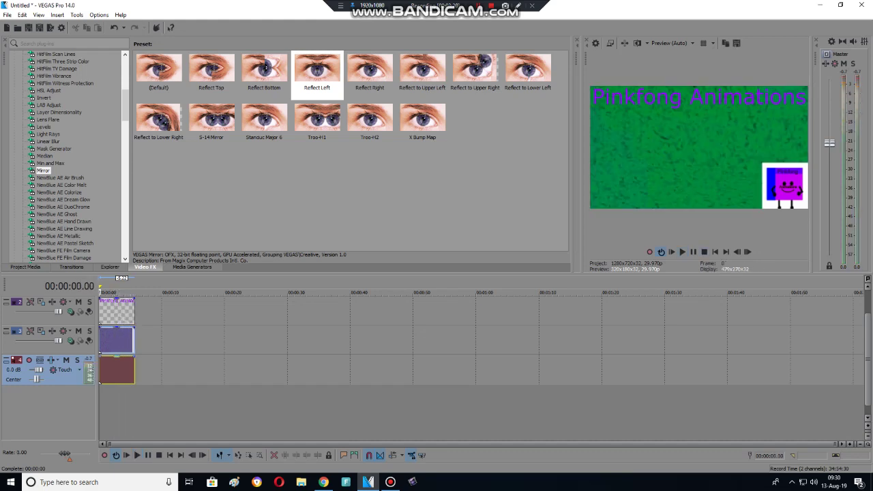
Step: Delete the processed logo clip from the timeline and place a fresh copy from the project media at the start
right_click(130, 361)
left_click(146, 177)
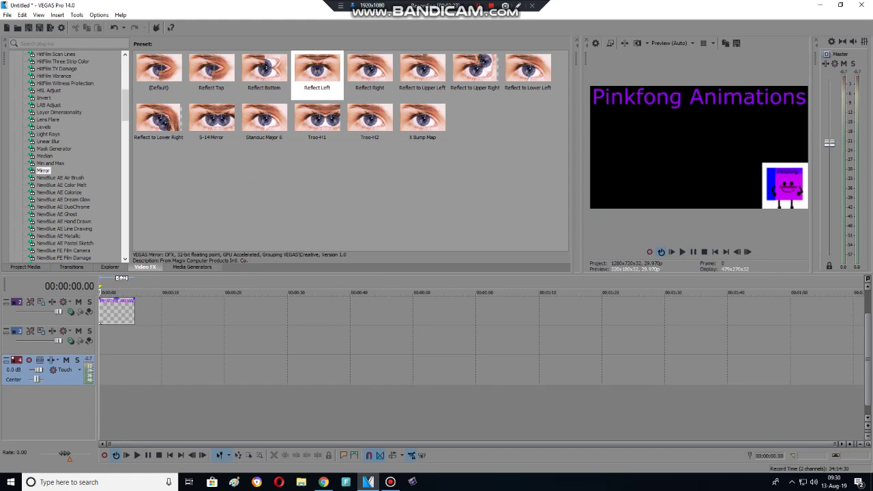
left_click(25, 266)
left_click(311, 71)
left_click_drag(312, 72, 116, 341)
Step: Bring up the Gummyup v4 preset at the end of the Gradient Map preset list
left_click(145, 266)
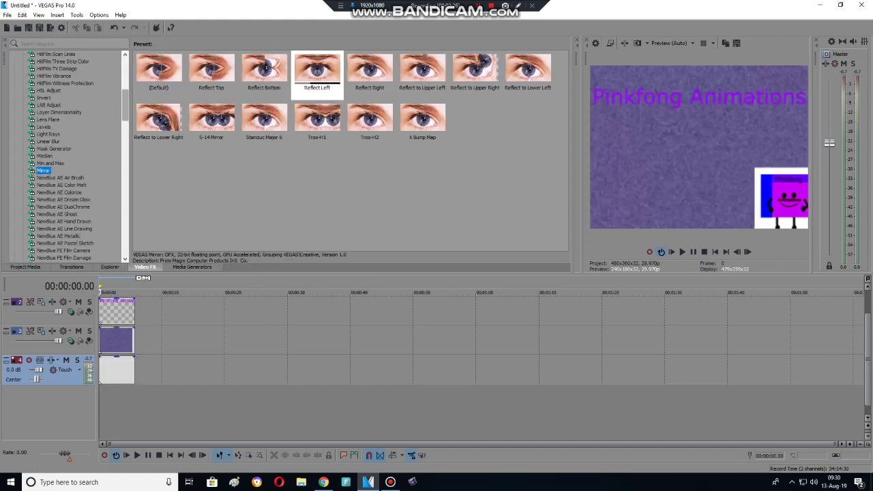
scroll(69, 157, "up", 1)
left_click(51, 62)
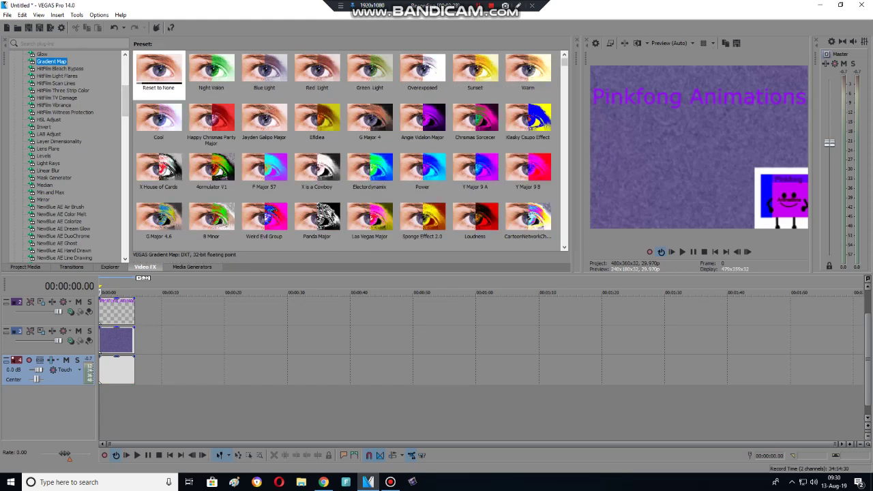
left_click_drag(564, 62, 564, 242)
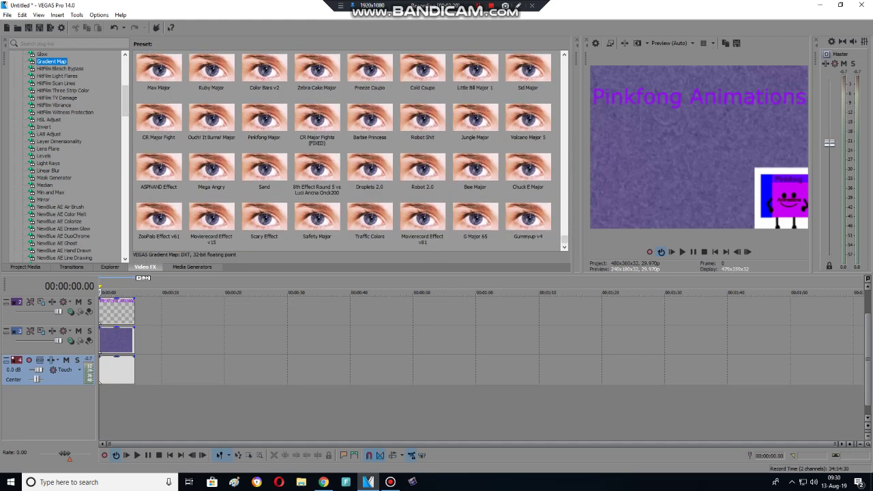
Step: Set the project's video size to 1280 by 720 in the project properties
key("ctrl+r")
key("Escape")
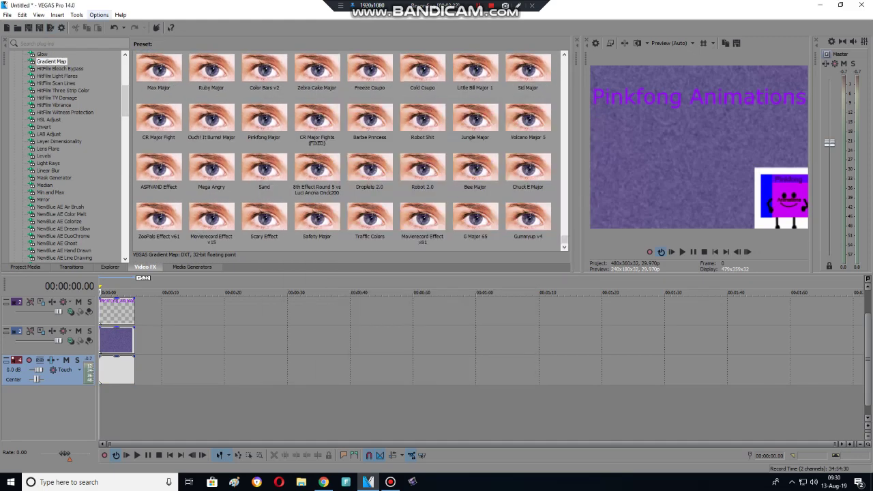
key("alt+Return")
key("Tab")
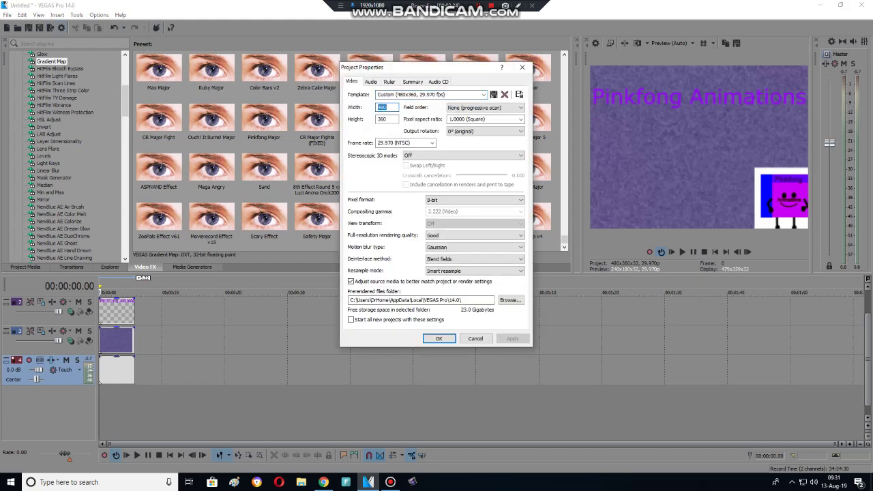
type("120")
key("BackSpace")
type("80")
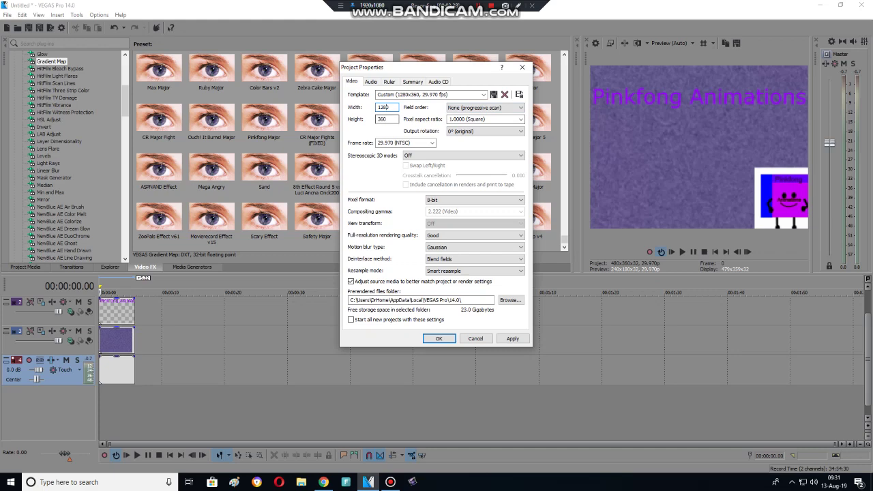
key("Tab")
type("720")
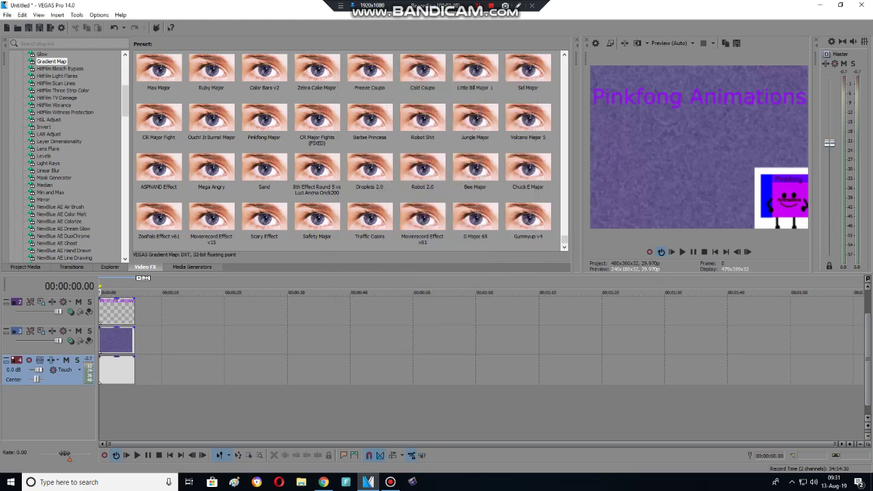
key("Return")
Step: Set Maintain aspect ratio to No in the logo clip's Event Pan/Crop so it fills the frame
right_click(113, 337)
left_click(170, 85)
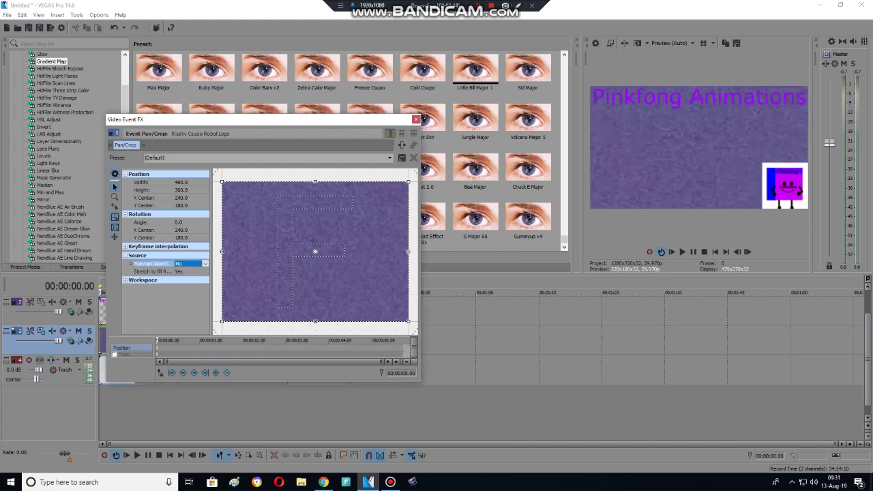
left_click(415, 119)
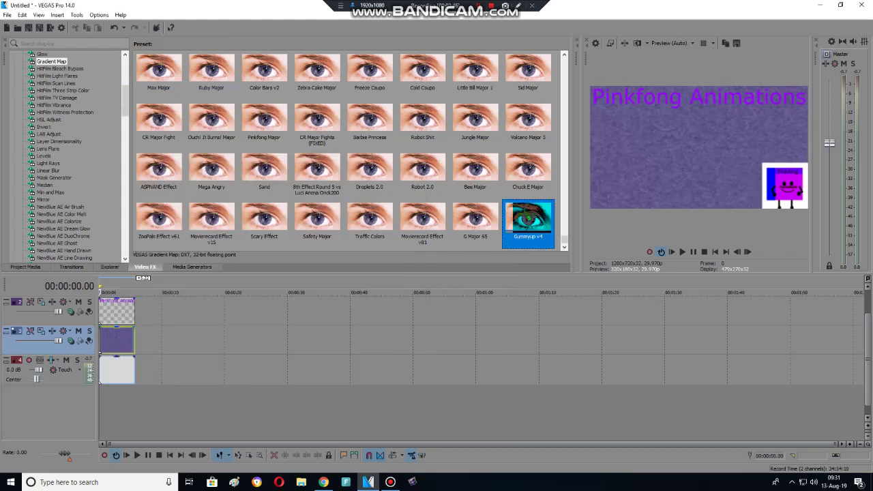
Step: Apply the Gummyup v4 Gradient Map preset to the clip and add the Gummyup v4 Video Tuneup preset ahead of it
left_click_drag(528, 218, 116, 339)
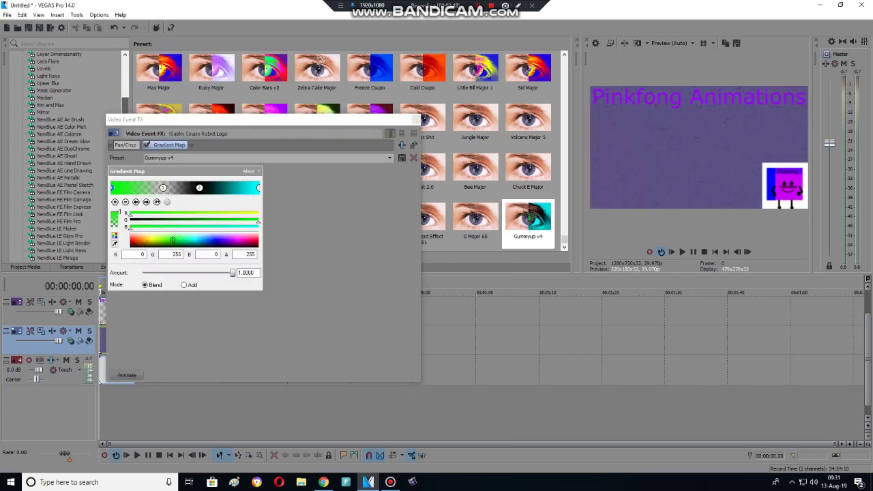
scroll(68, 156, "down", 10)
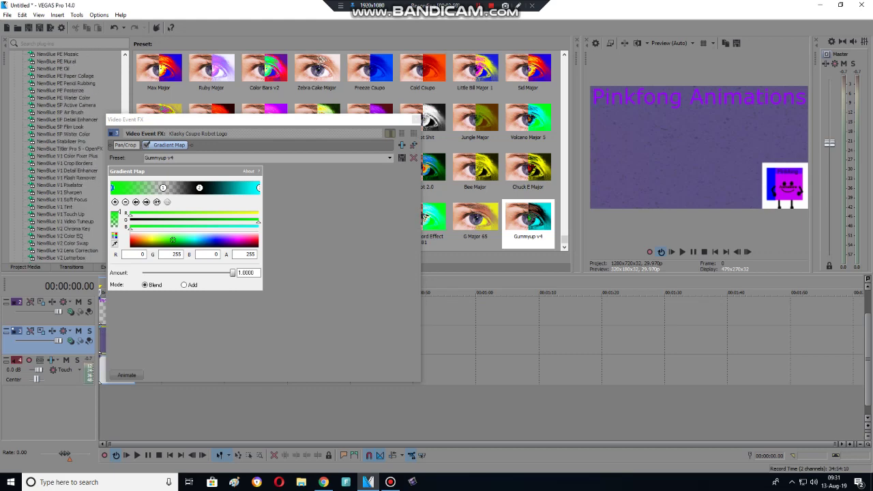
left_click(65, 221)
left_click_drag(528, 75, 266, 150)
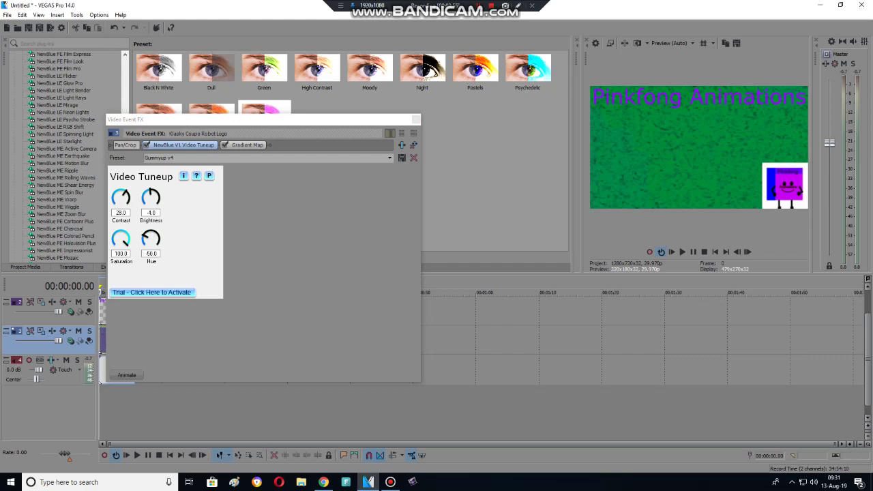
Step: Apply the NewBlue ME Wiggle effect's Fun House preset to the Klasky Csupo Robot Logo video clip
scroll(68, 156, "up", 5)
scroll(69, 157, "down", 10)
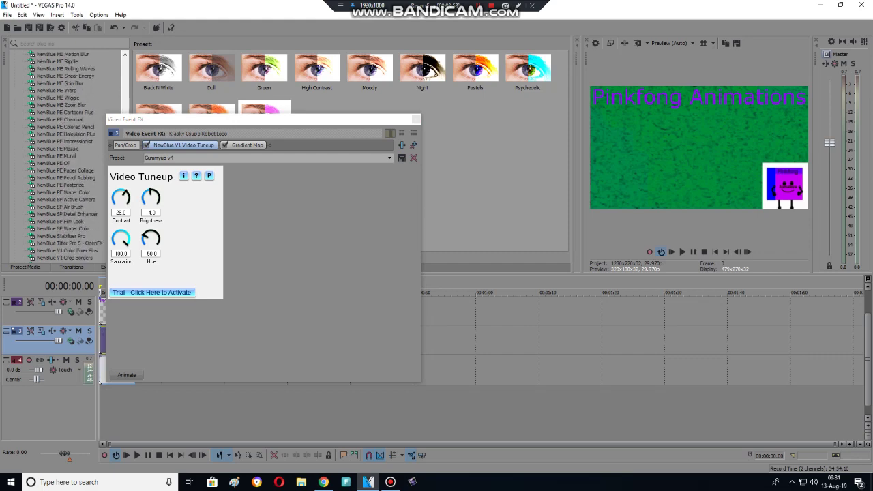
scroll(68, 157, "up", 1)
left_click(58, 83)
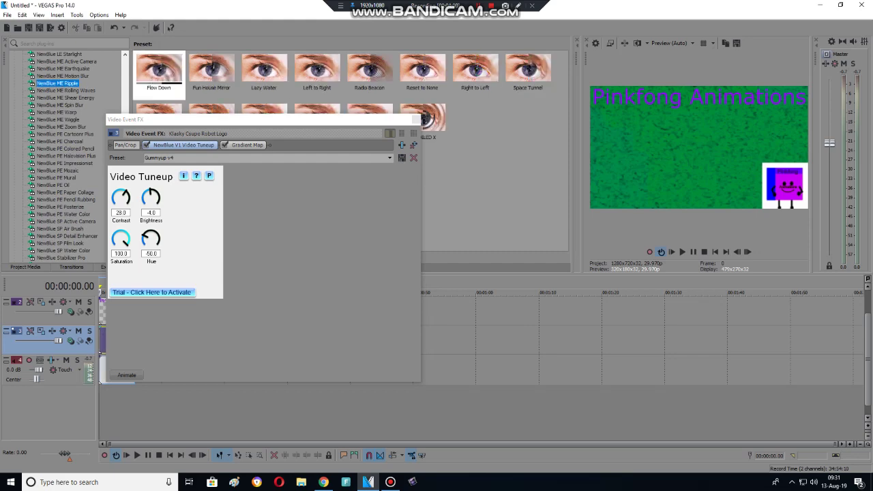
left_click(58, 119)
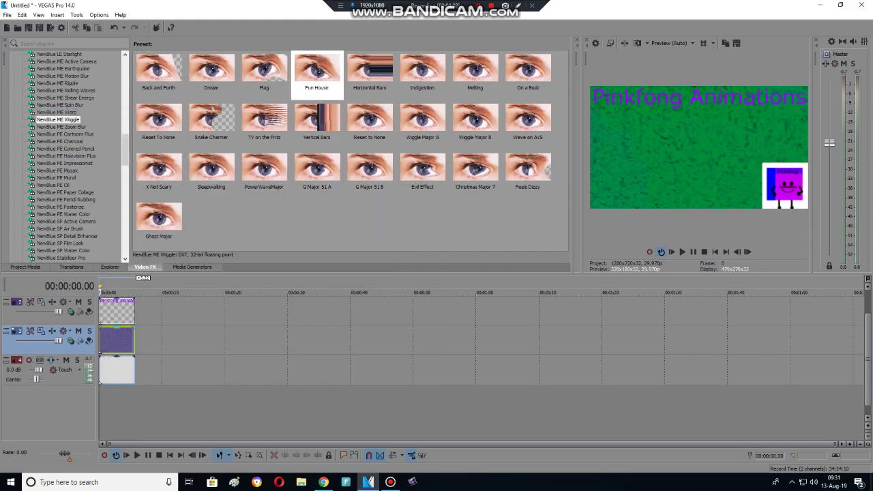
Step: Add the Bitcrusher and tb_grumblebum plug-ins, in that order, to the logo clip's audio event
left_click(117, 370)
right_click(127, 370)
left_click(123, 118)
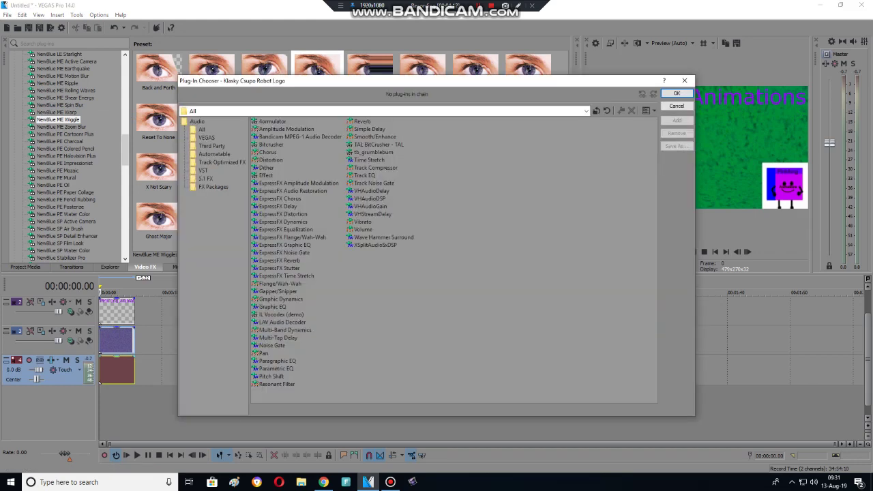
double_click(270, 145)
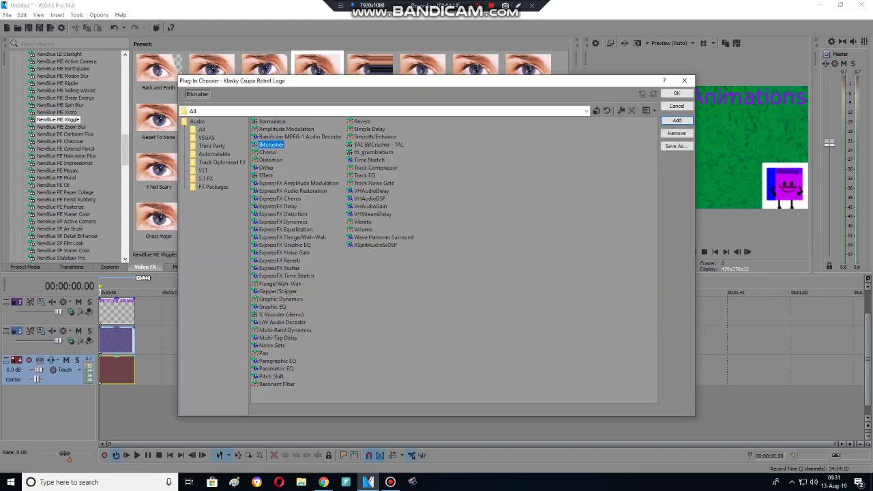
double_click(378, 145)
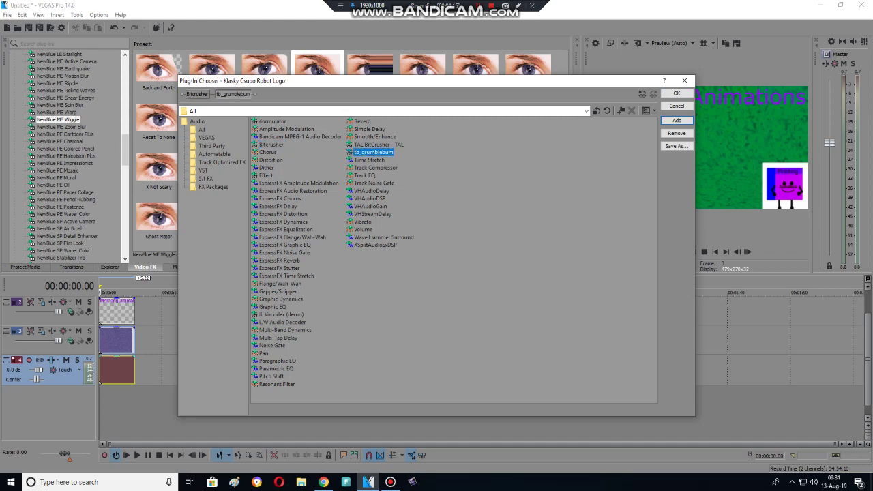
key("Return")
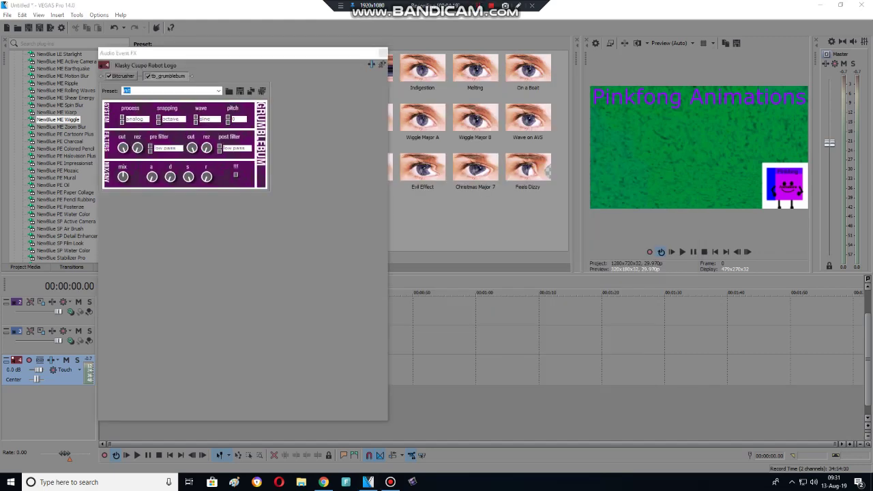
Step: Set the Bitcrusher's downsampling to 40 and raise its drive well above zero, previewing the result in playback
left_click_drag(113, 174, 186, 174)
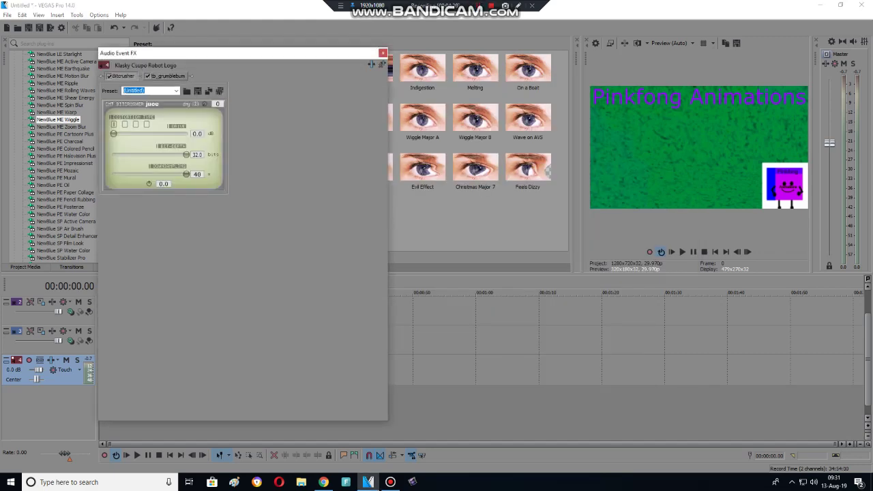
left_click_drag(113, 133, 173, 133)
key("space")
left_click(167, 76)
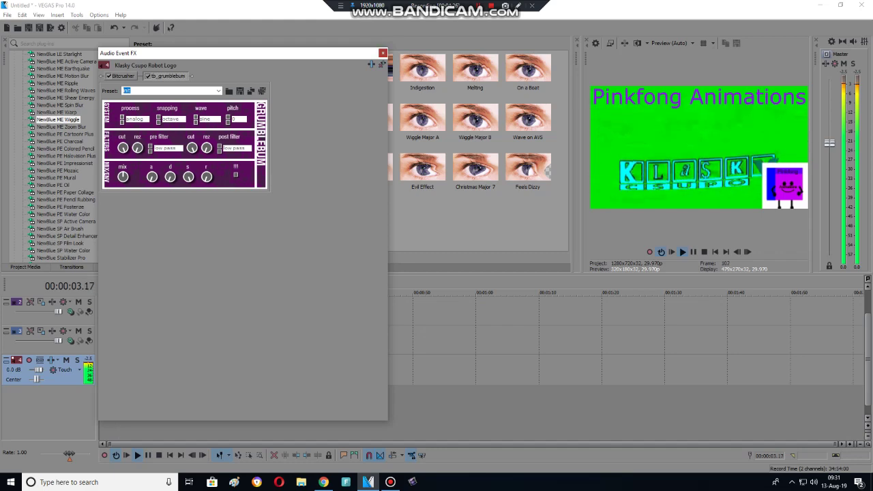
left_click(383, 53)
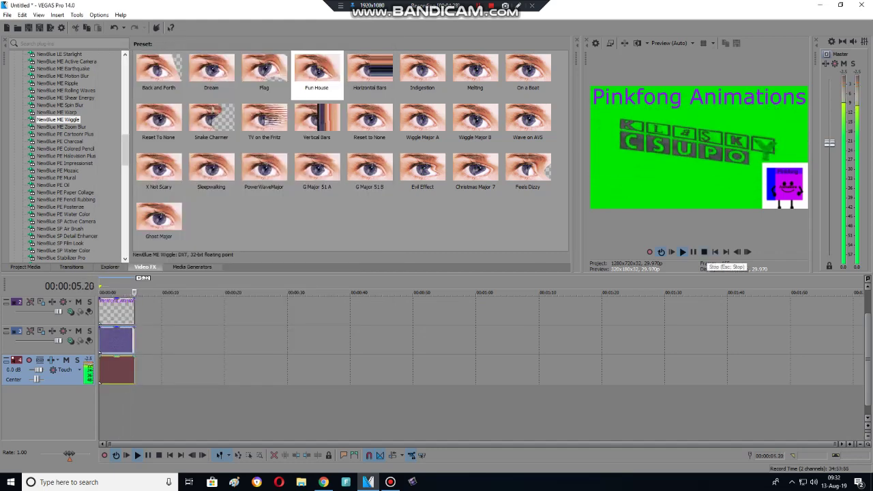
left_click(704, 252)
Step: Open the project's render settings and clear the default output file name
left_click(51, 27)
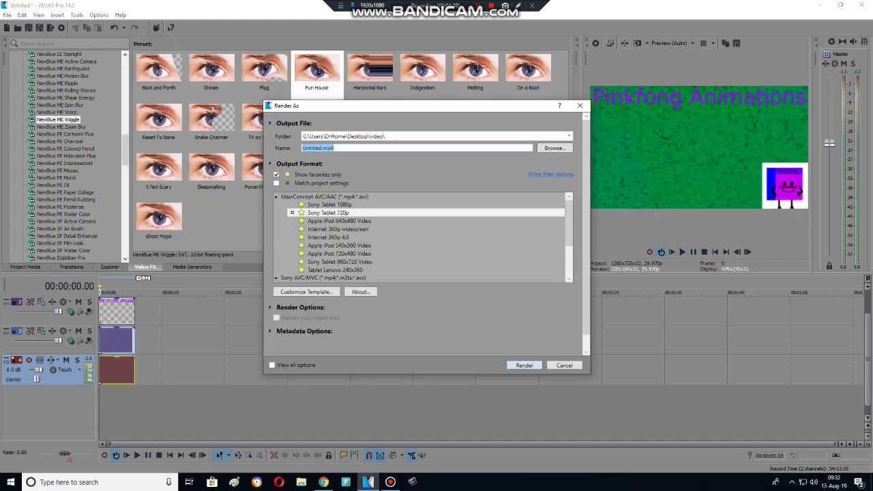
key("BackSpace")
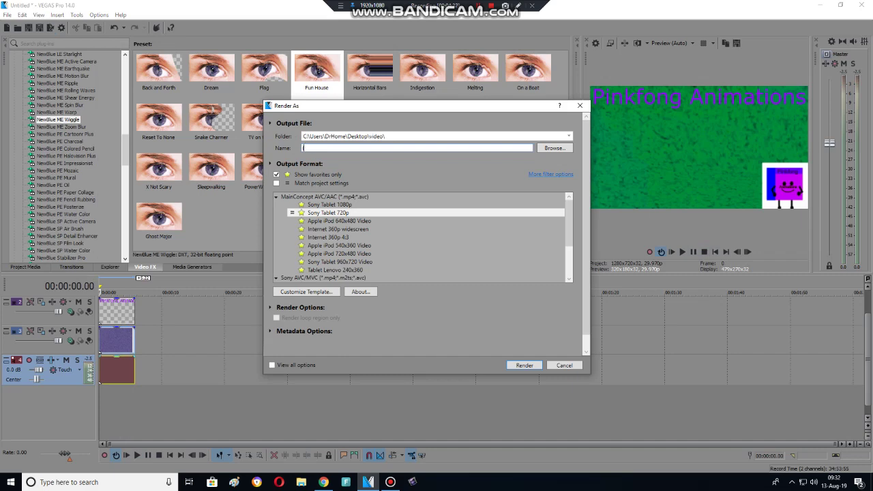